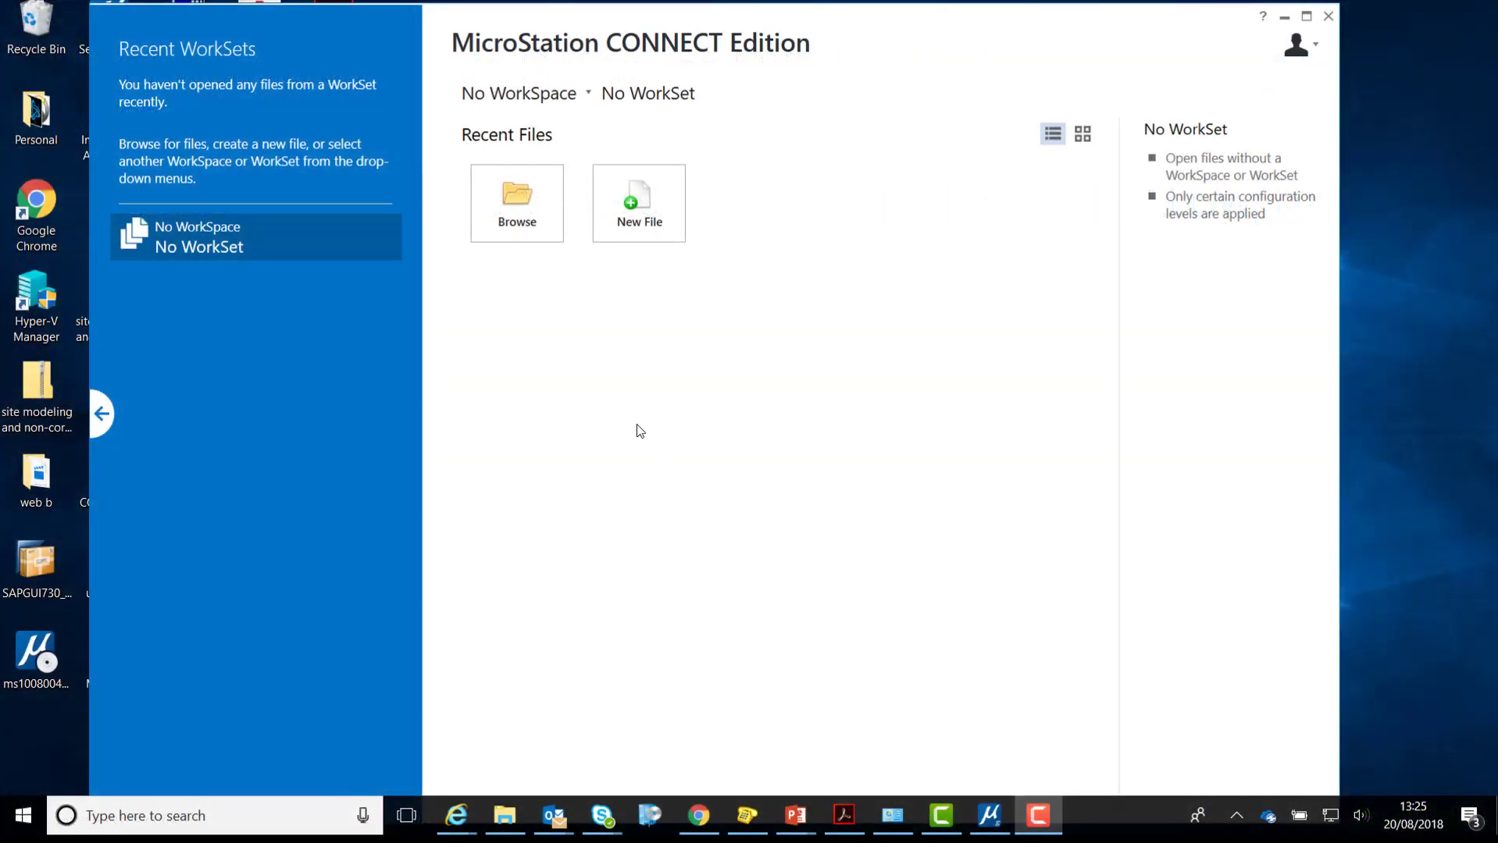
Step: Browse to the DXF 1 drawing and open it without a WorkSpace or WorkSet
left_click(521, 233)
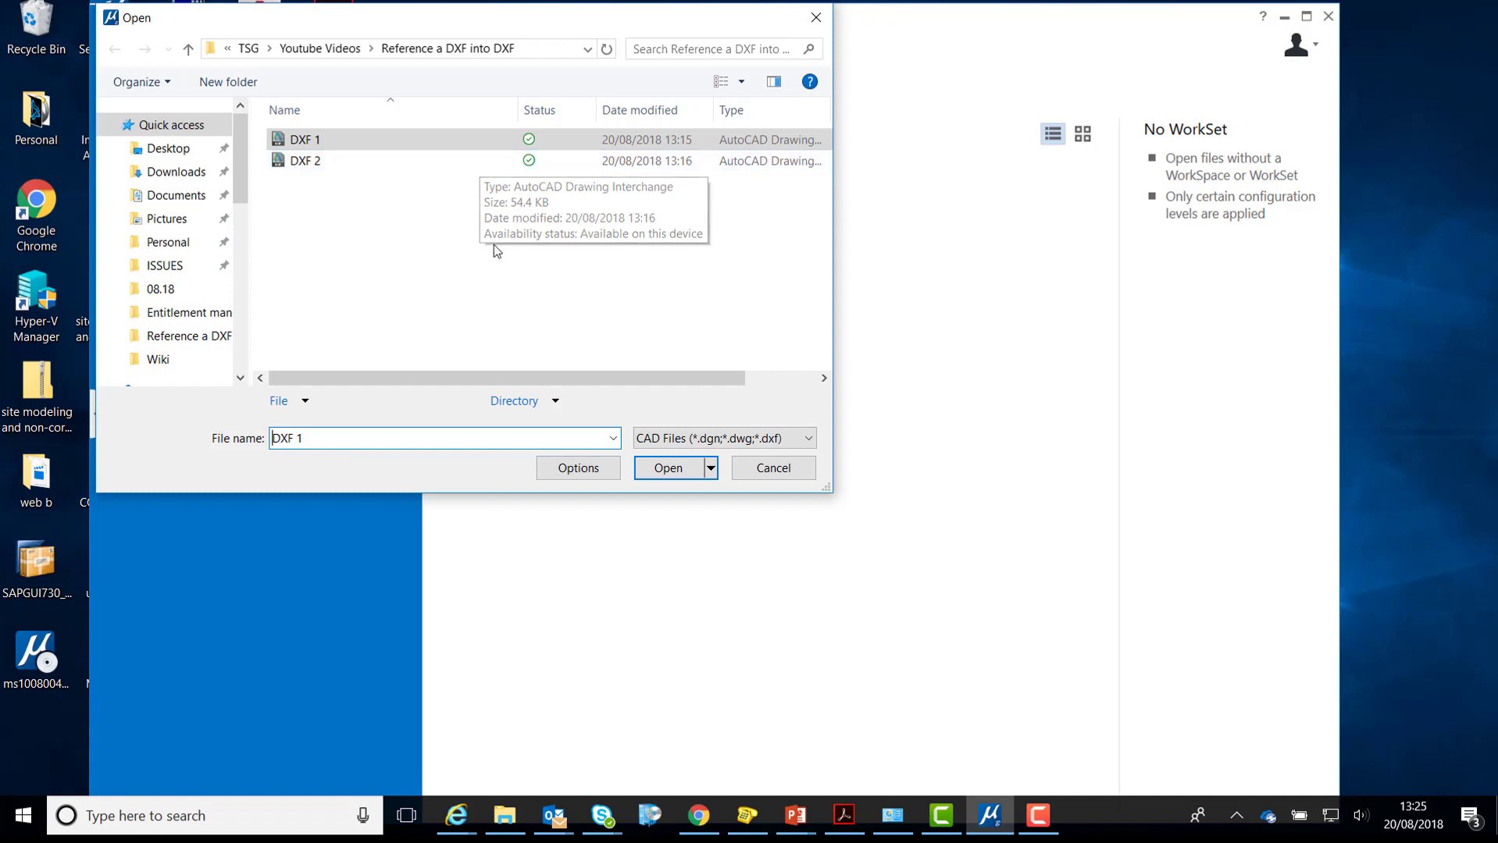
left_click(408, 143)
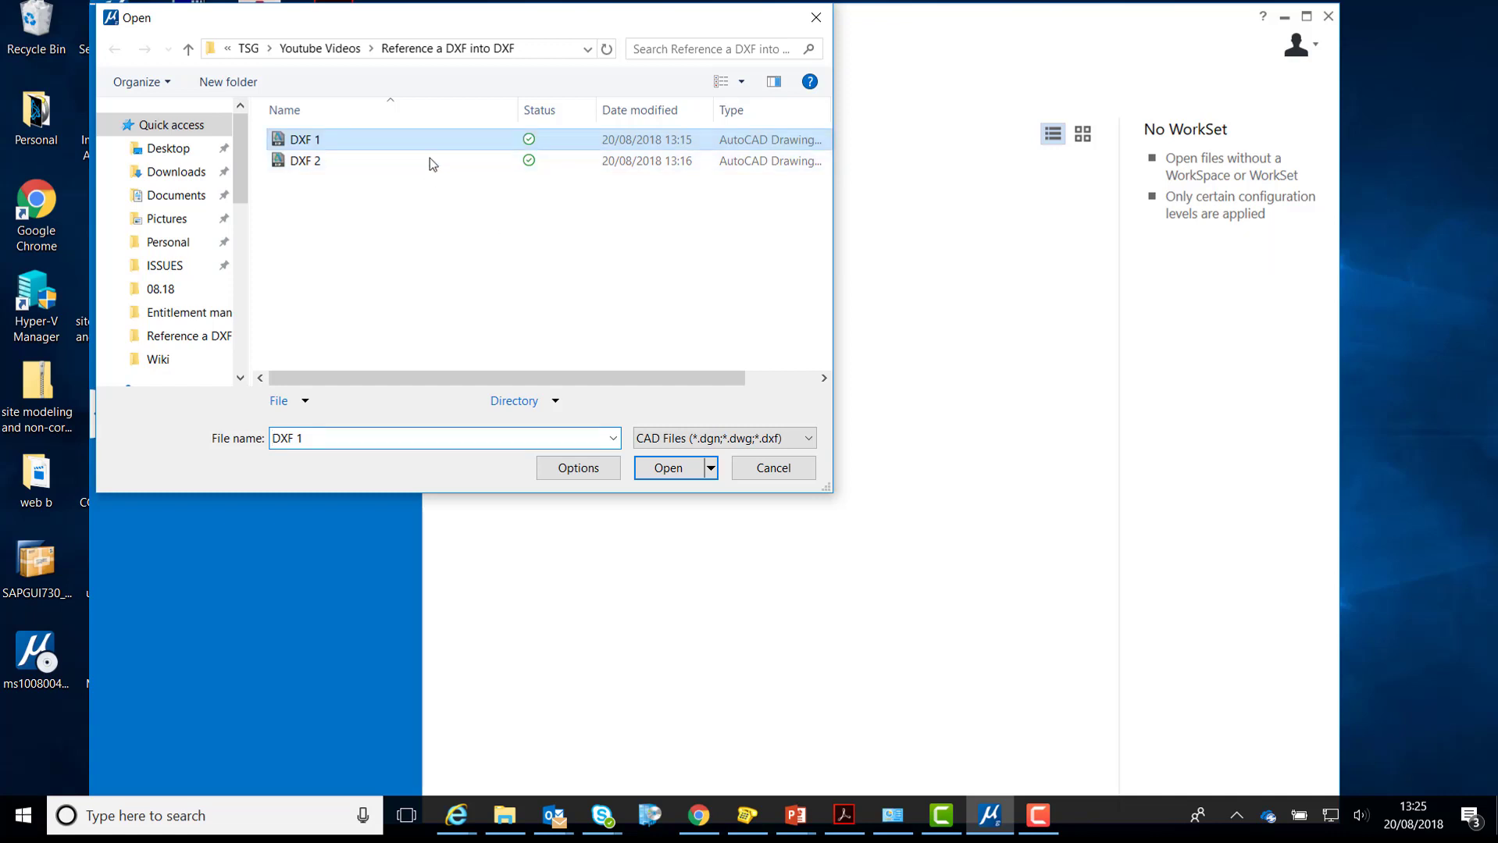
left_click(672, 472)
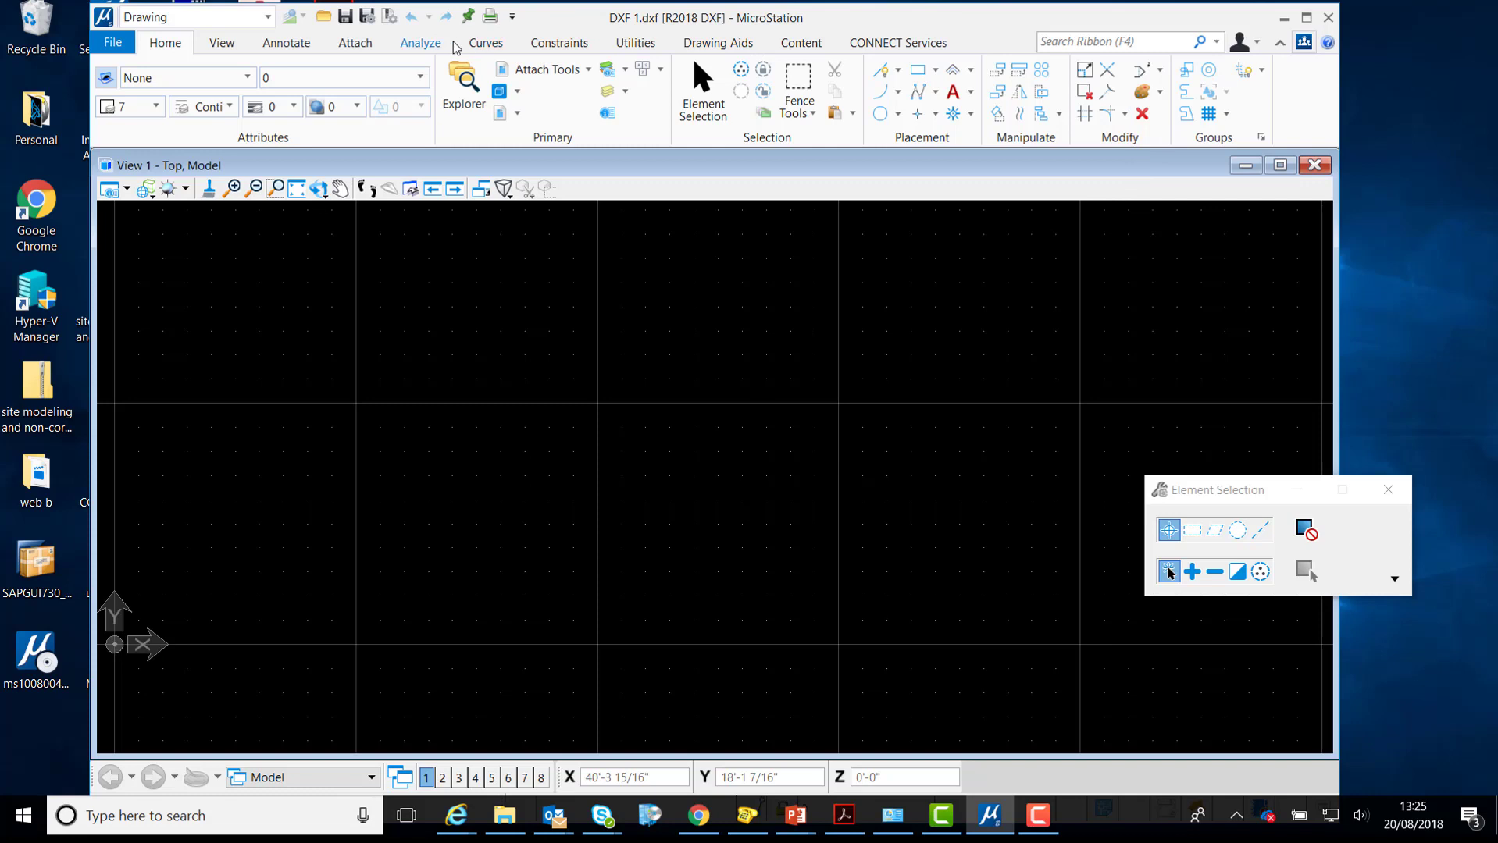
Step: Attempt to attach DXF 2 from the References dialog, then cancel because OK stays greyed out
left_click(523, 74)
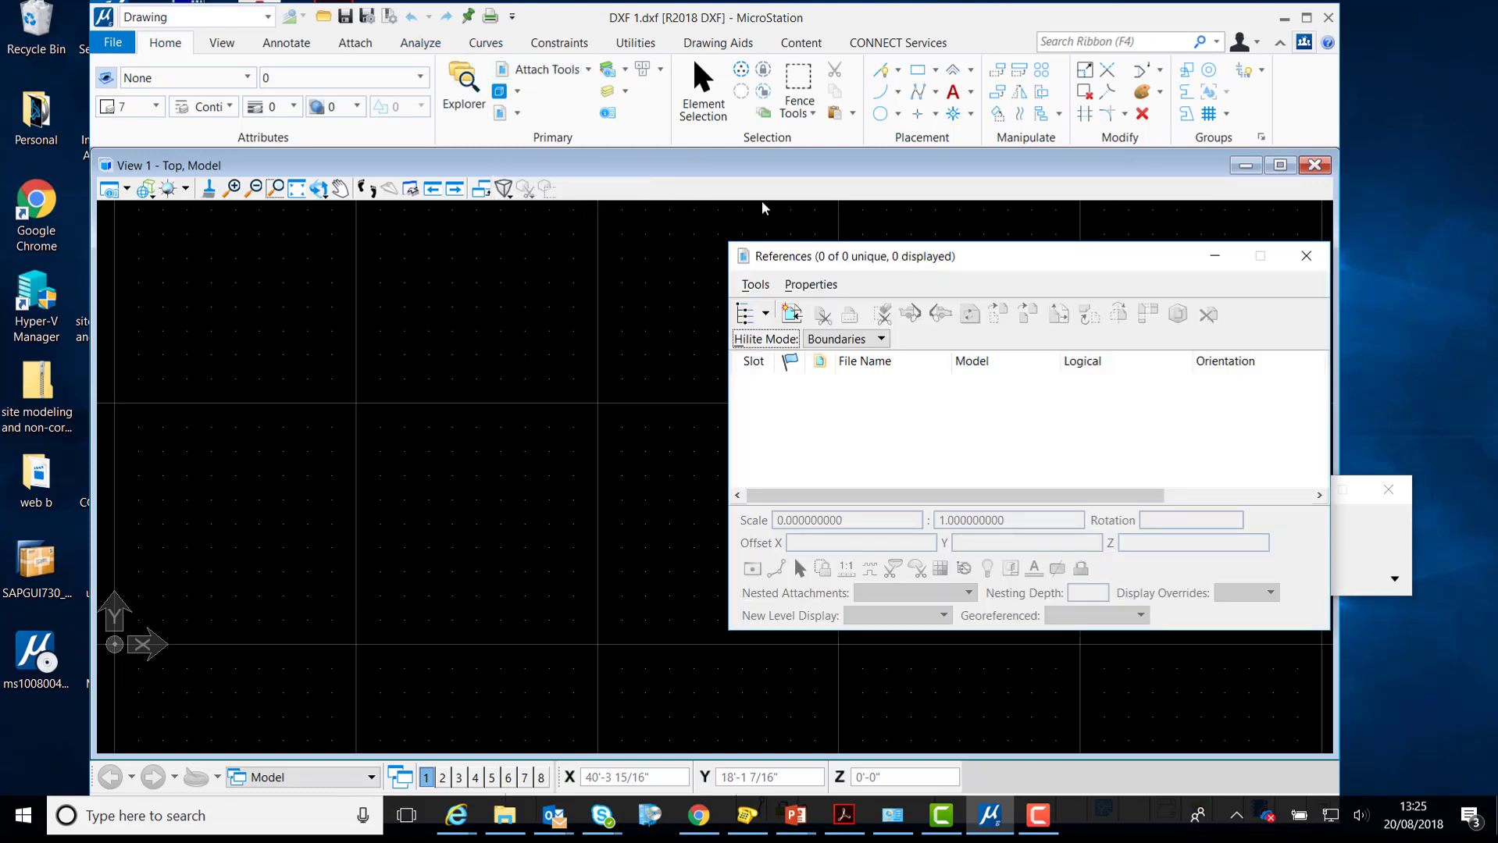
left_click(754, 293)
left_click(757, 311)
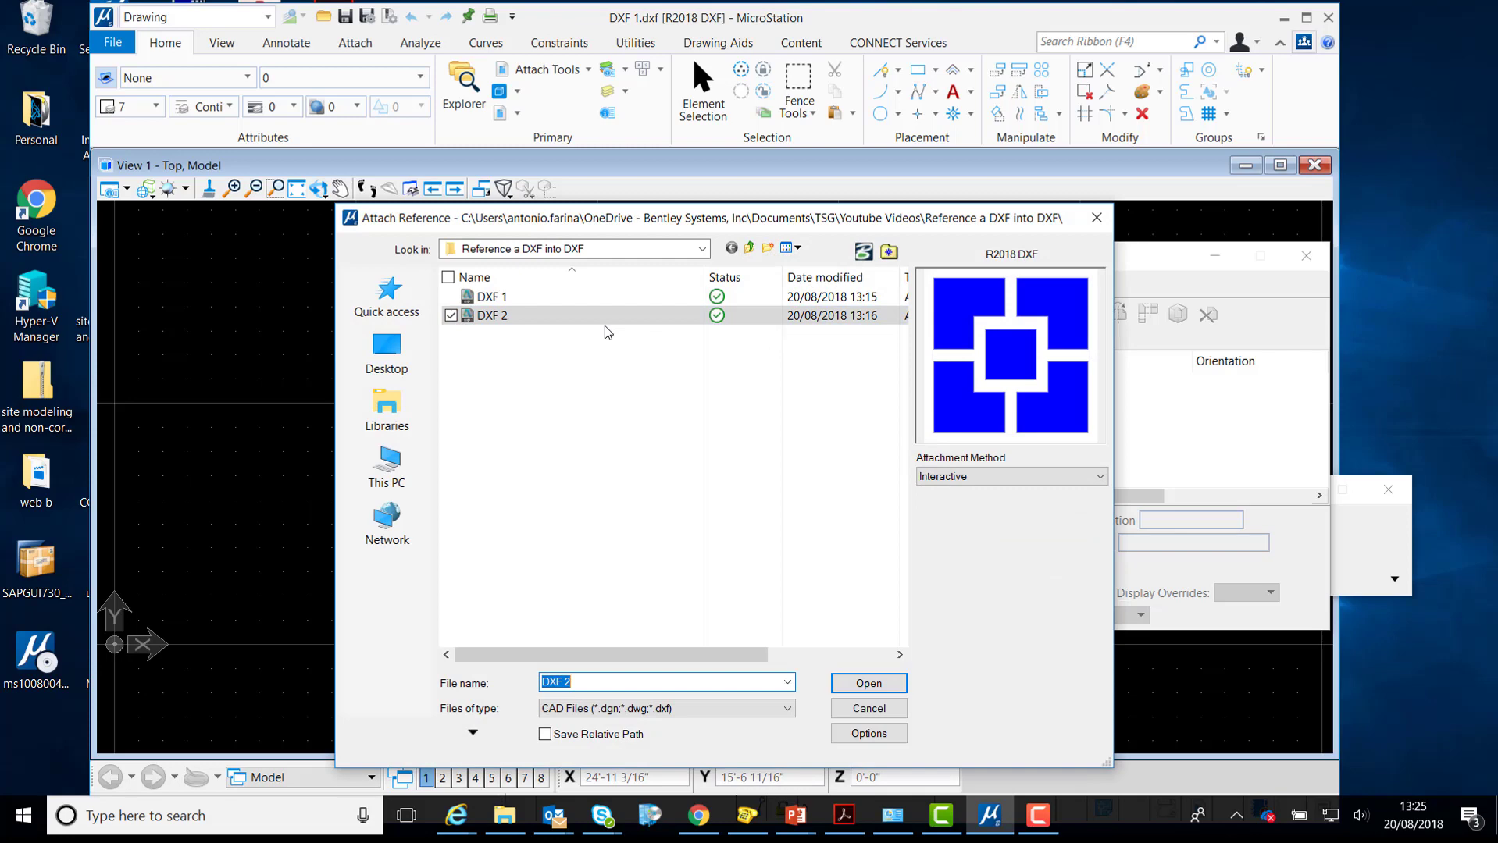
left_click(532, 323)
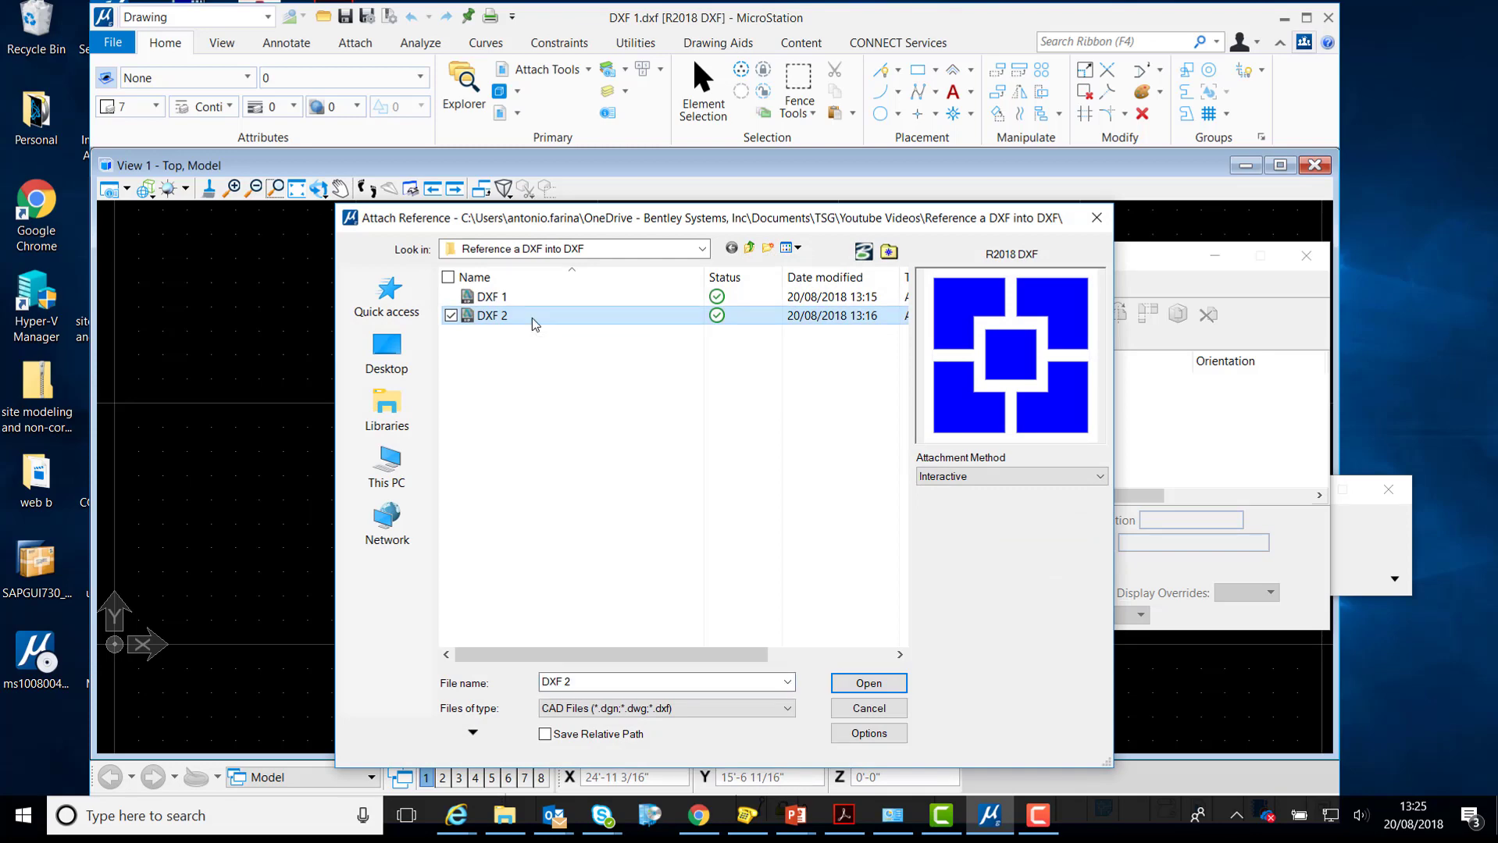
left_click(868, 688)
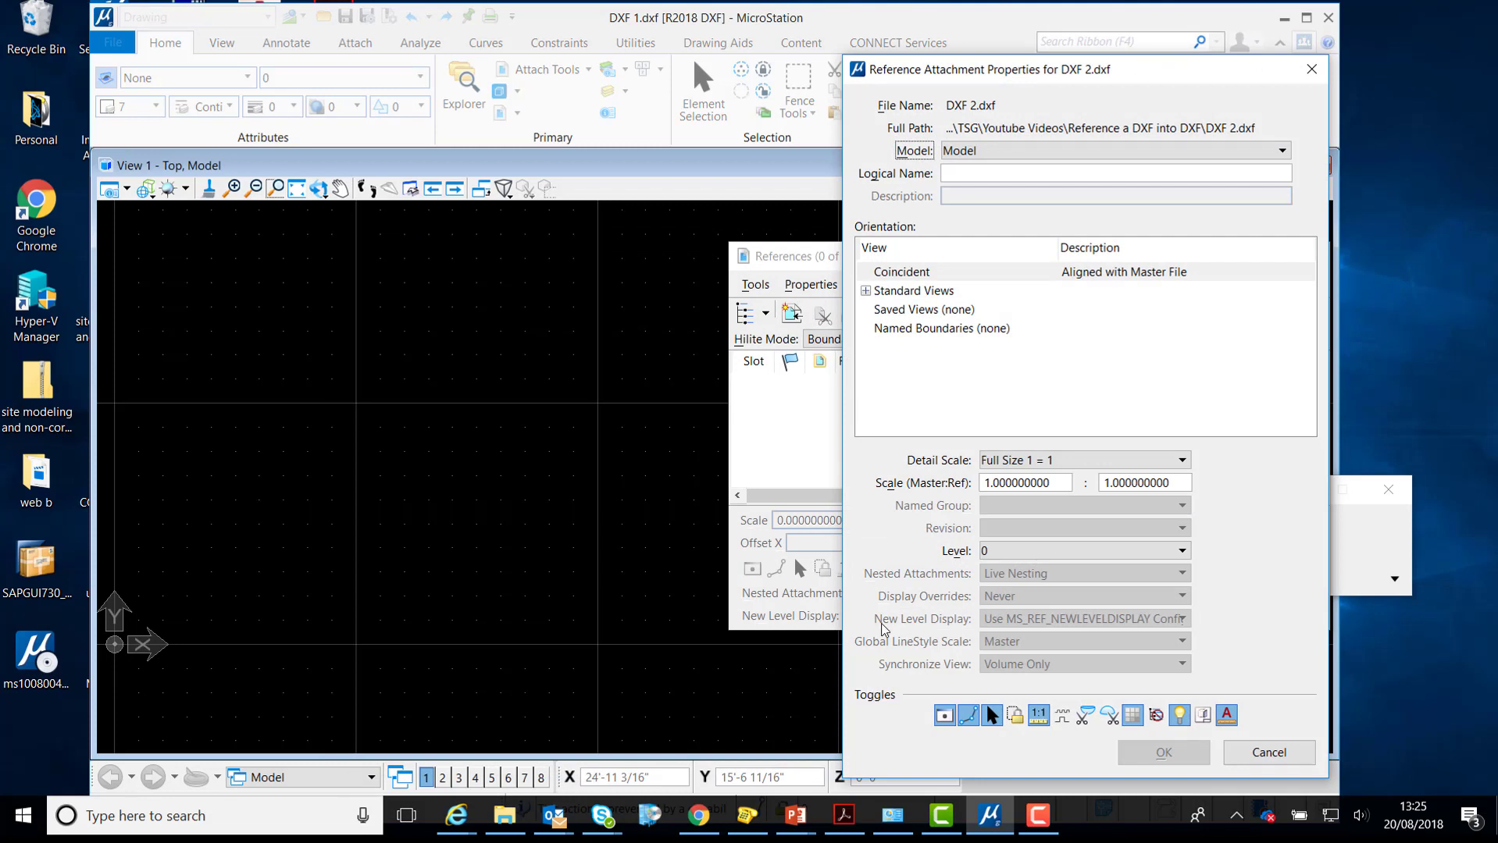
left_click(993, 155)
left_click(1240, 752)
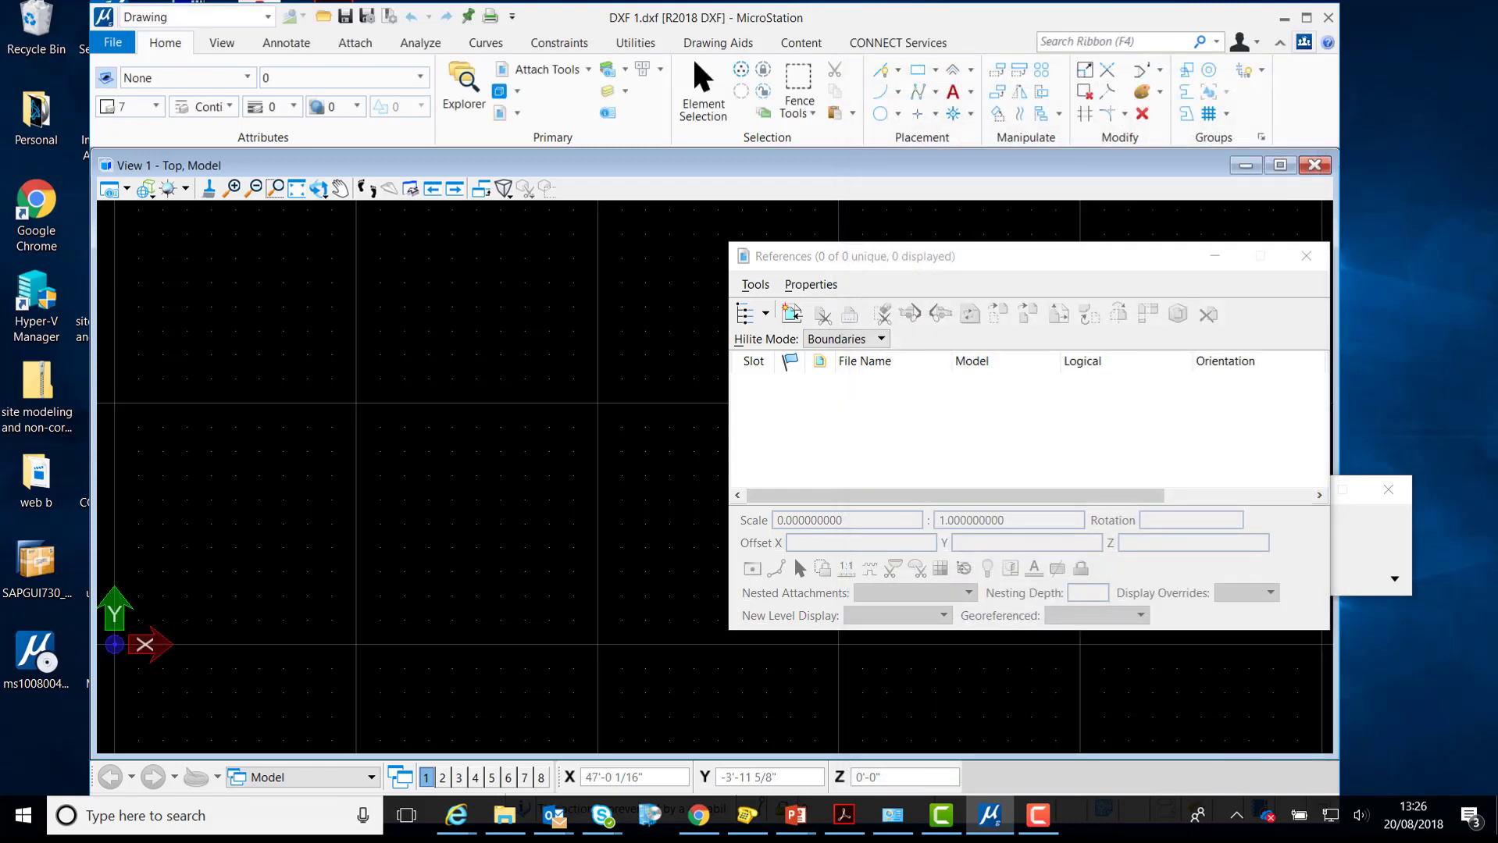
Step: Read the article's fix line _USTN_CAPABILITY_DWG < +CAPABILITY_REFERENCE_ALLOW_DXF, then minimise the browser
left_click(456, 815)
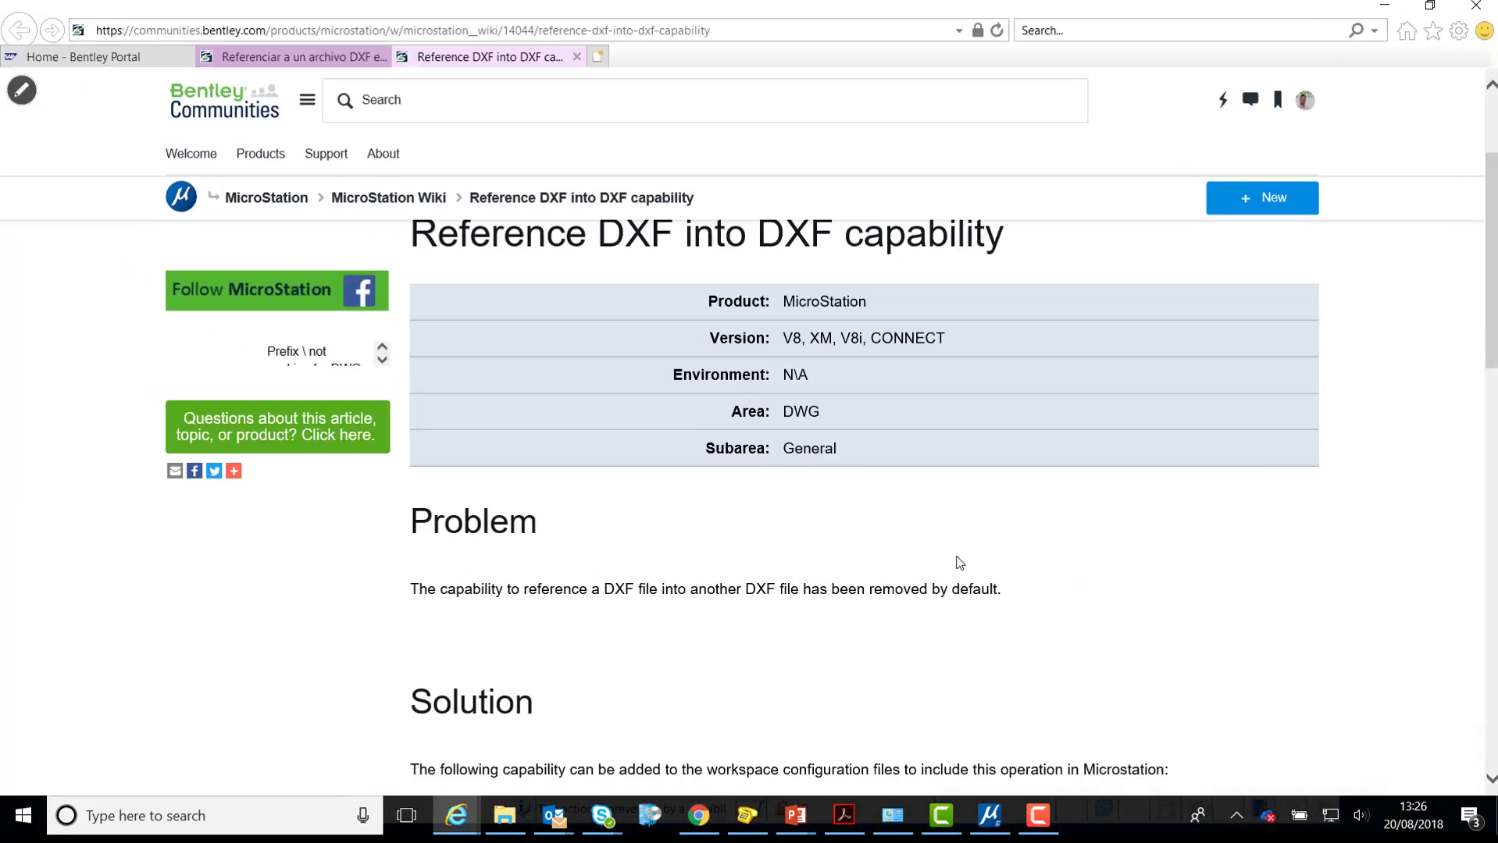
scroll(956, 562, "down", 3)
scroll(956, 562, "down", 2)
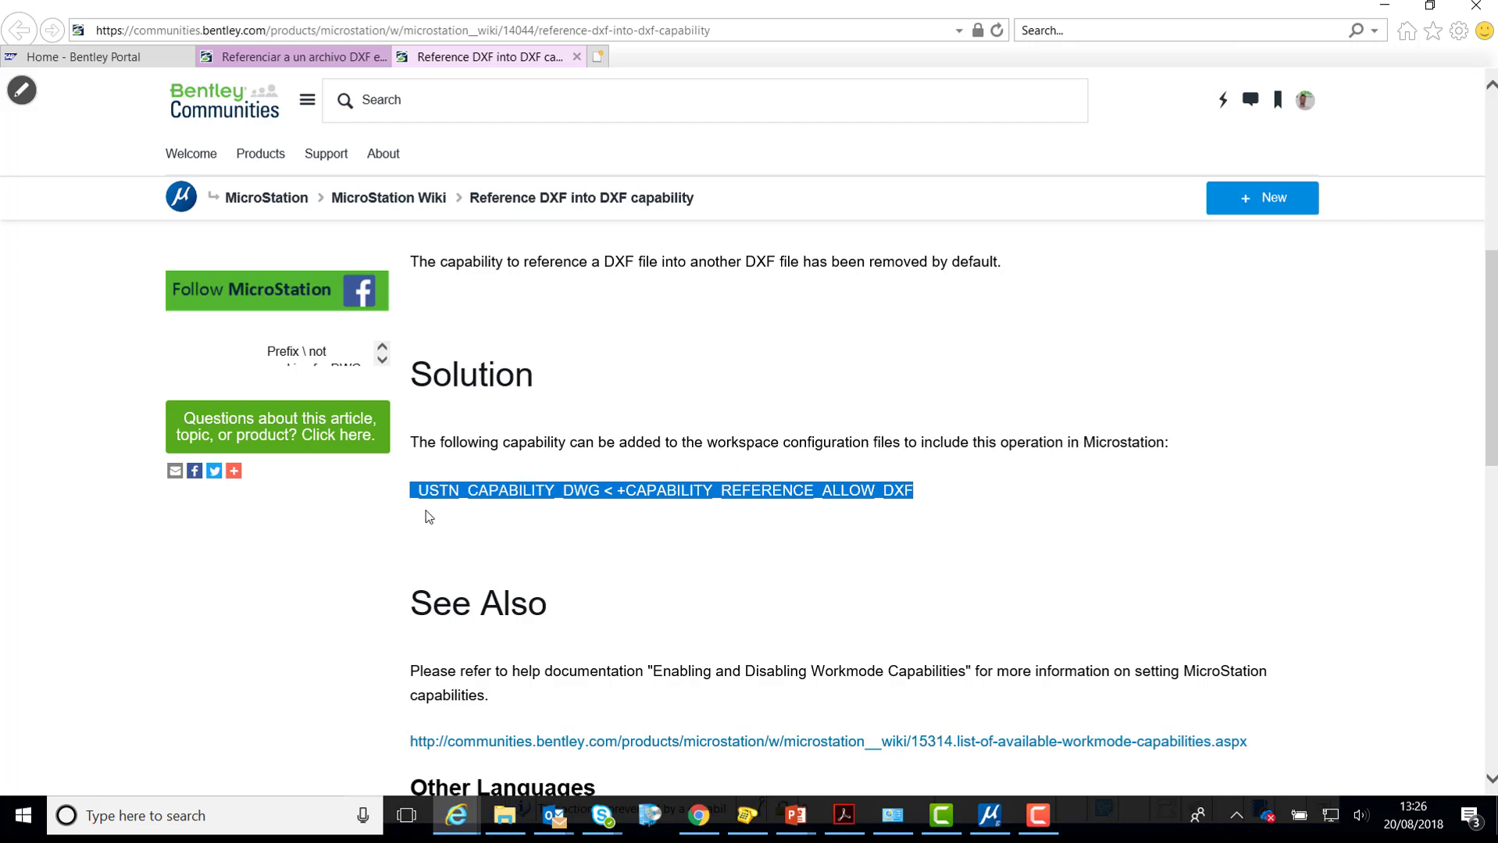
left_click(918, 512)
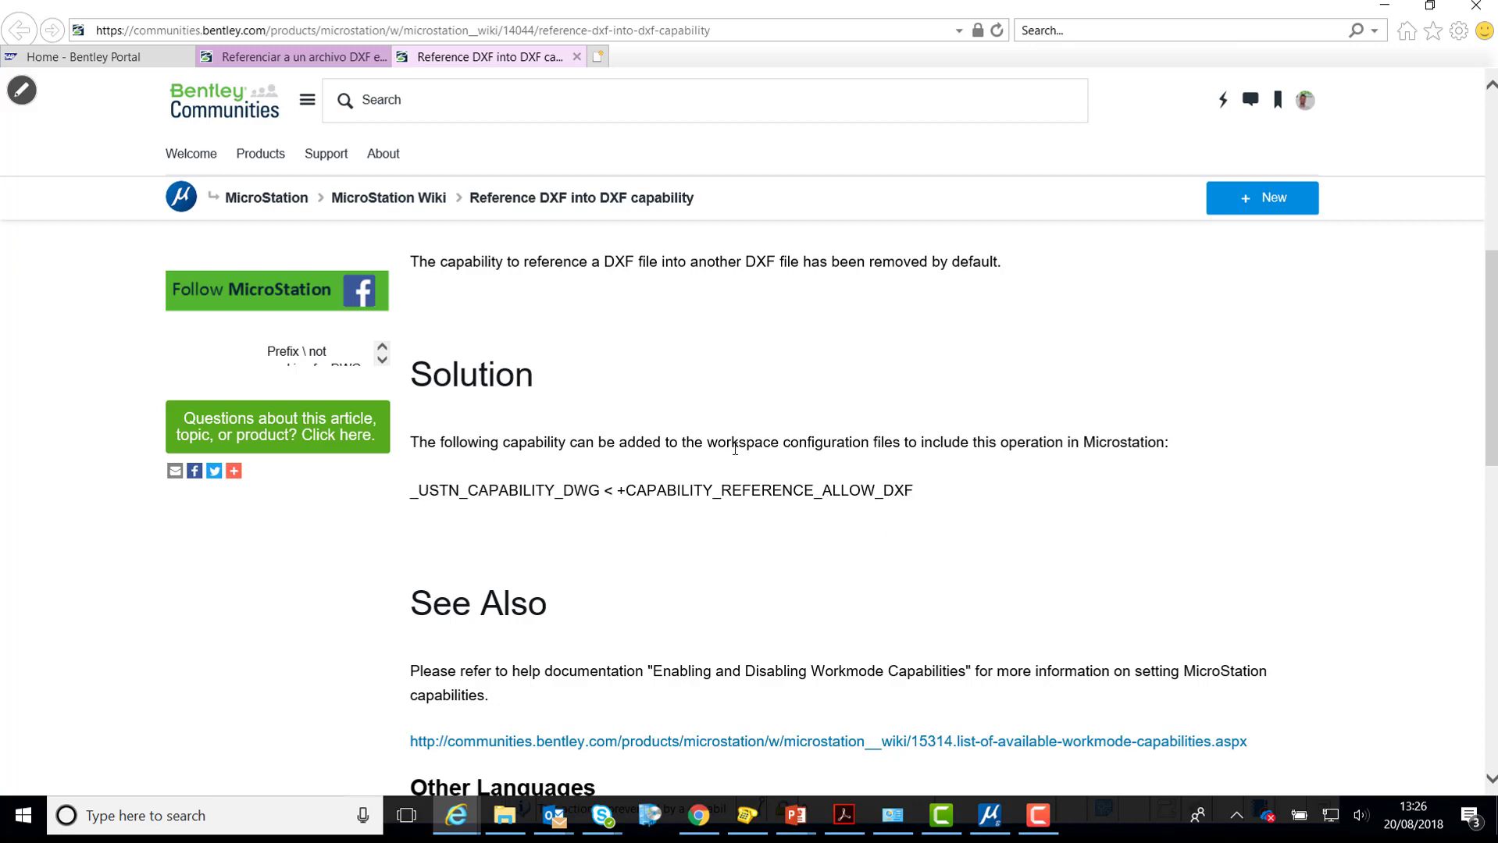
left_click_drag(706, 443, 898, 457)
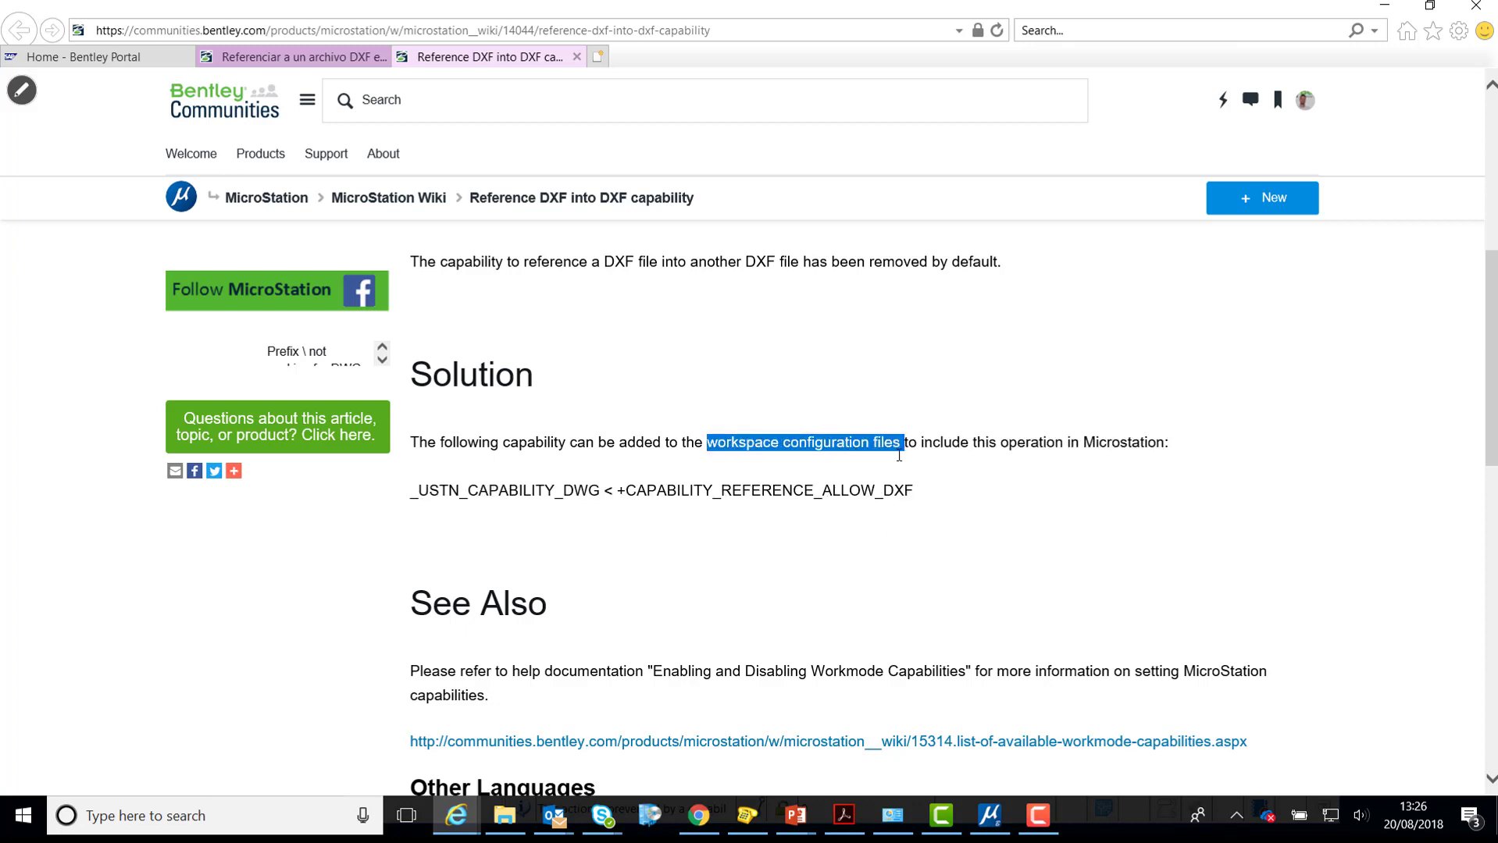
left_click(1261, 274)
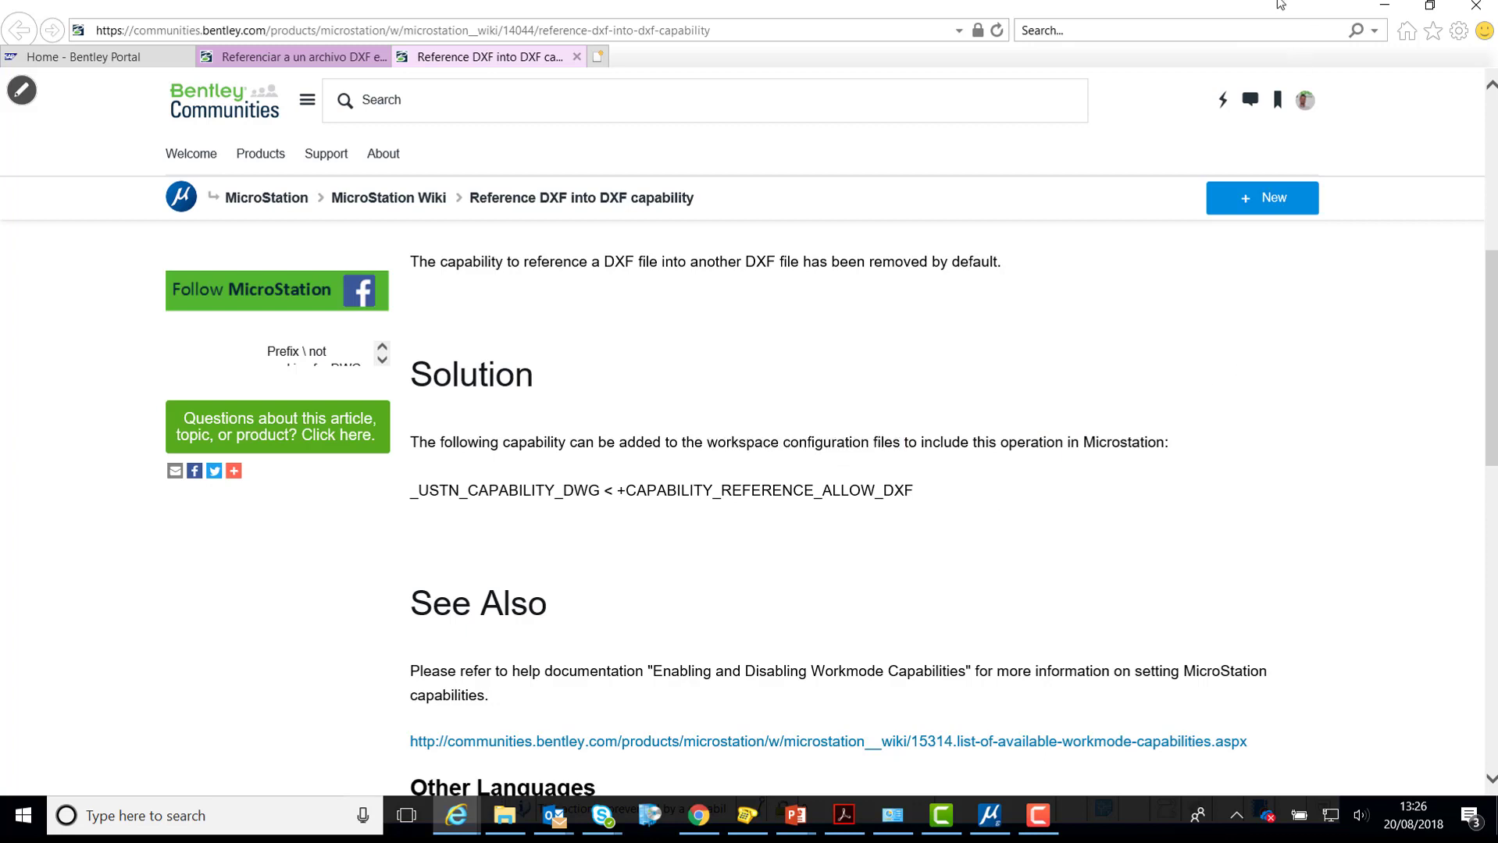
left_click(1383, 6)
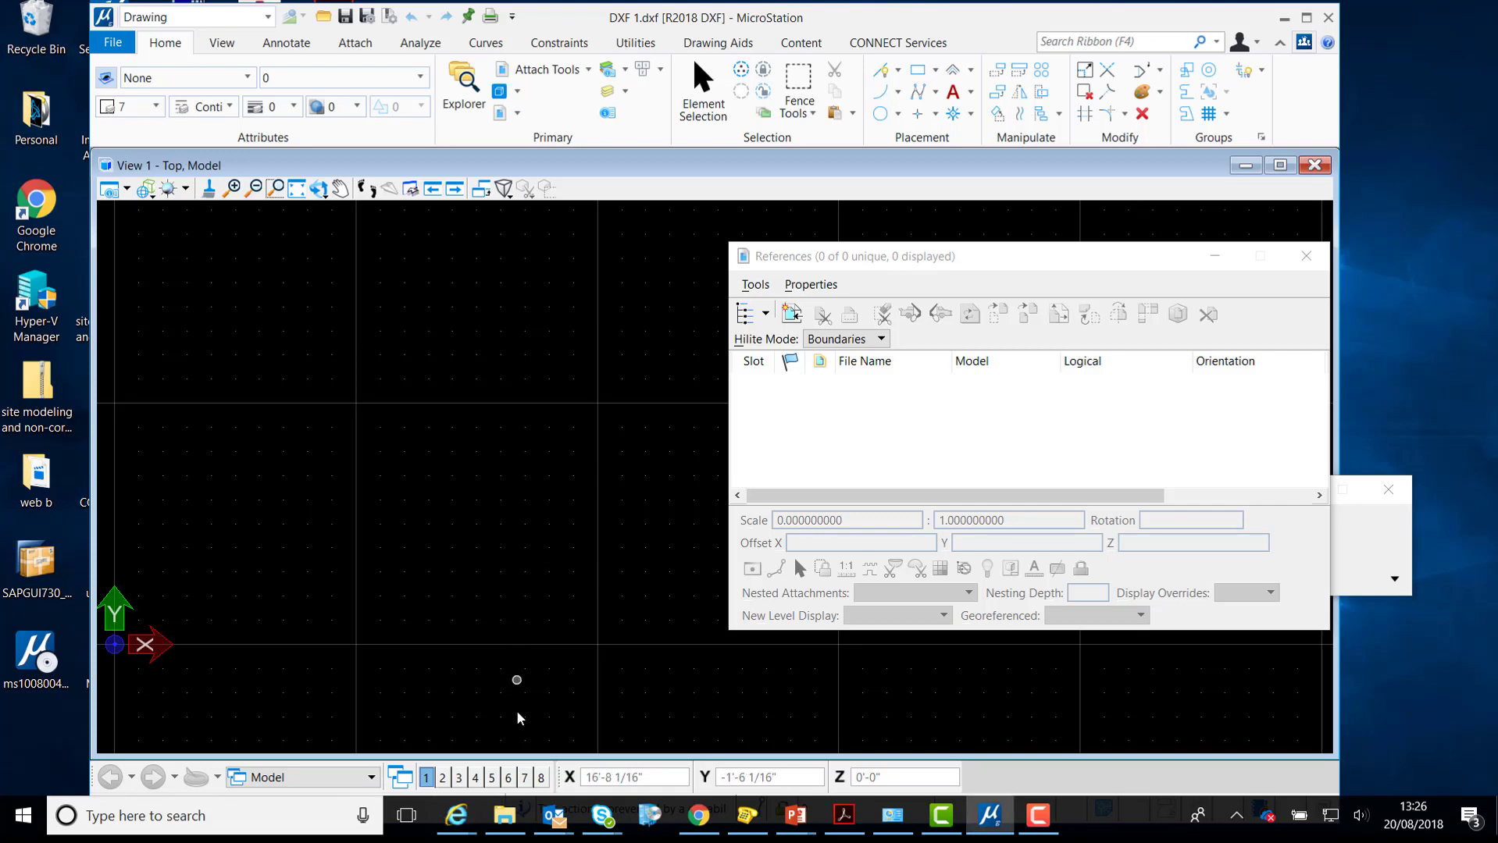
mouse_move(505, 815)
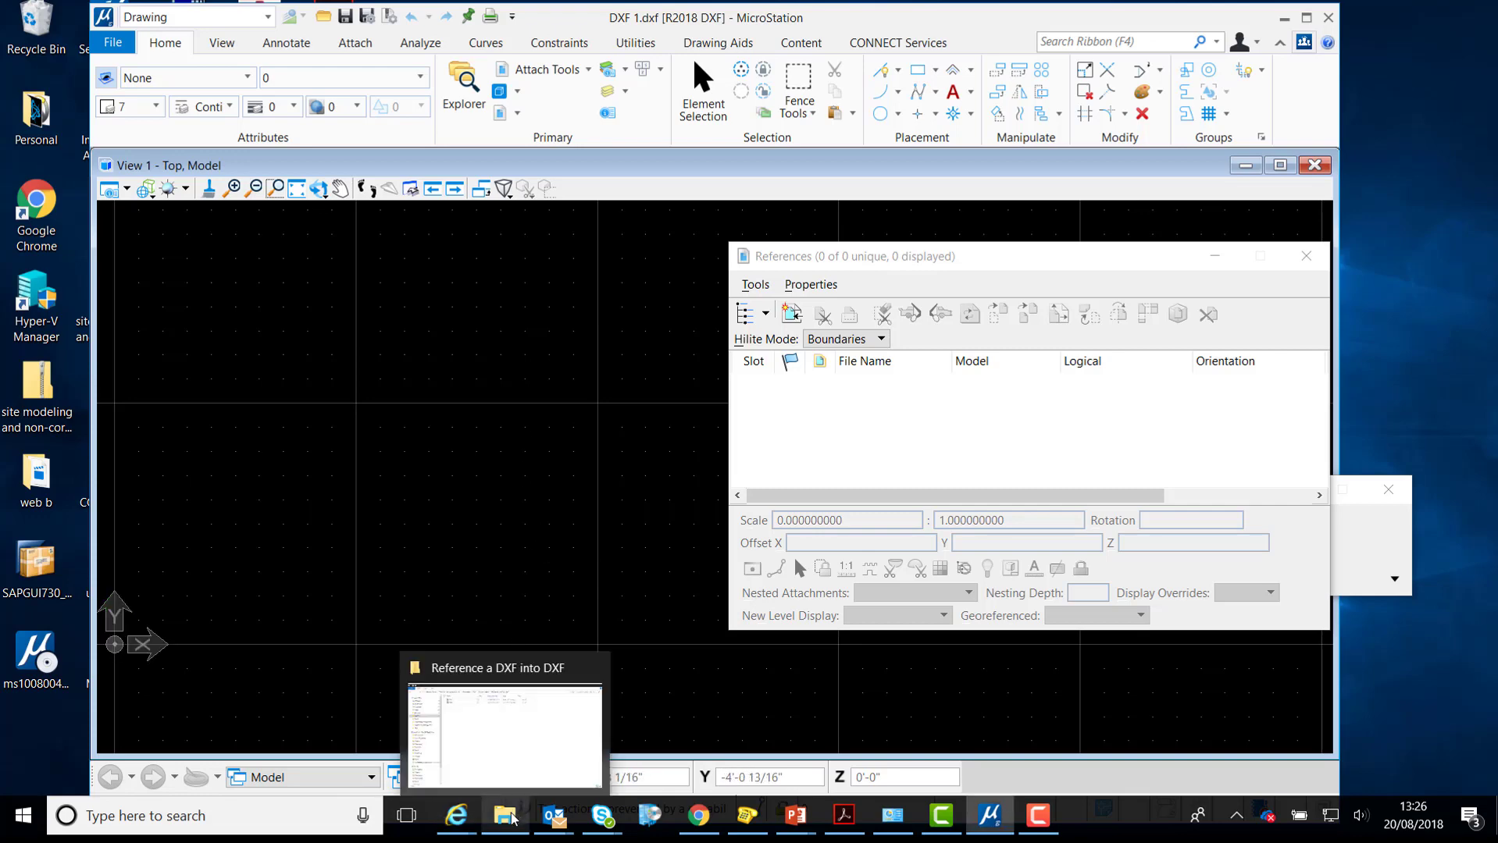
Step: Show the Windows (C:) drive's folders in the File Explorer window
left_click(519, 746)
scroll(96, 698, "down", 2)
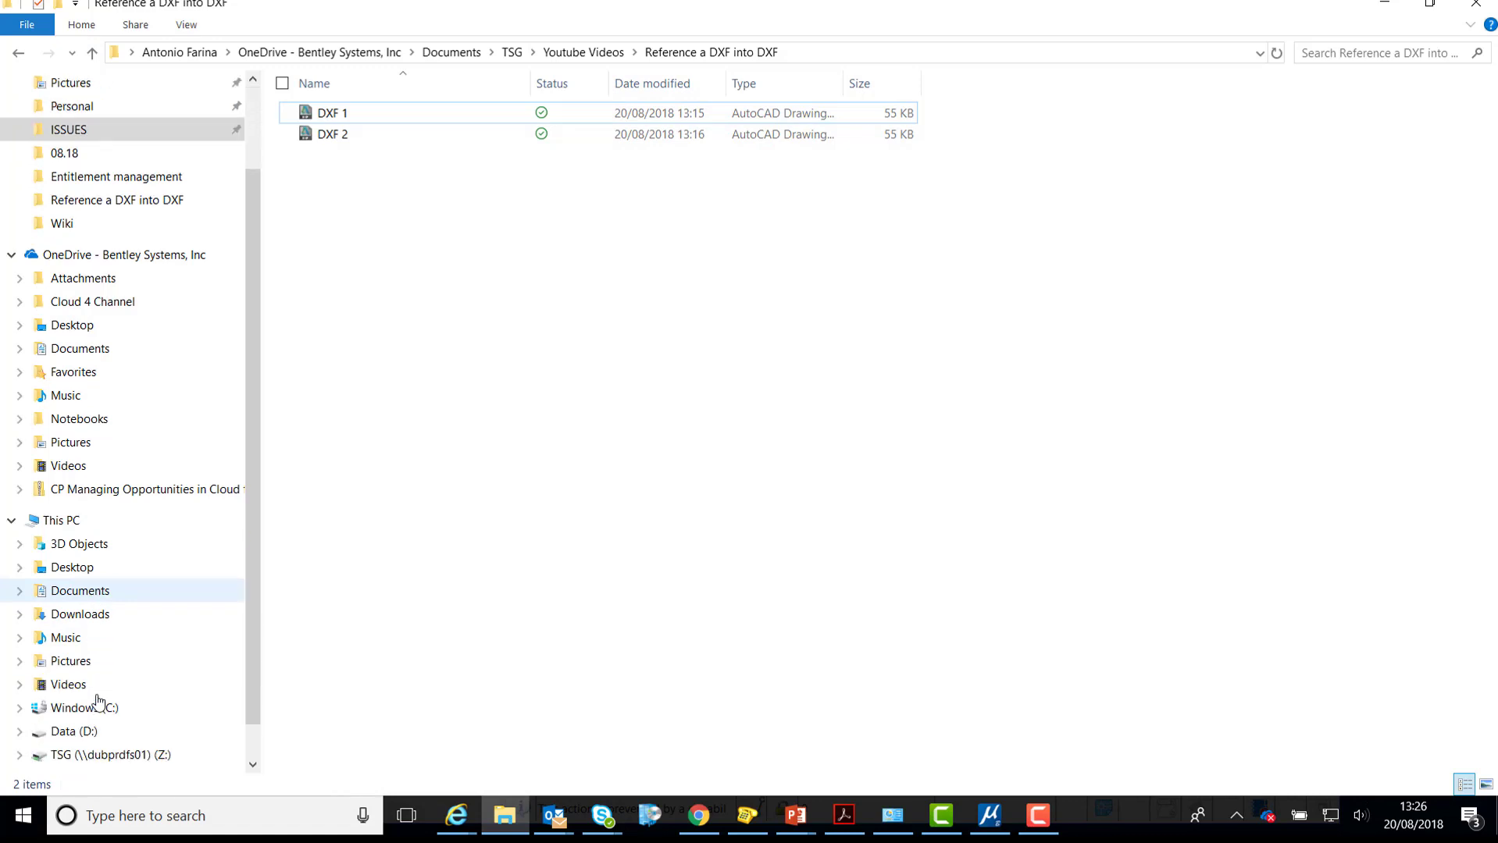
scroll(99, 700, "down", 1)
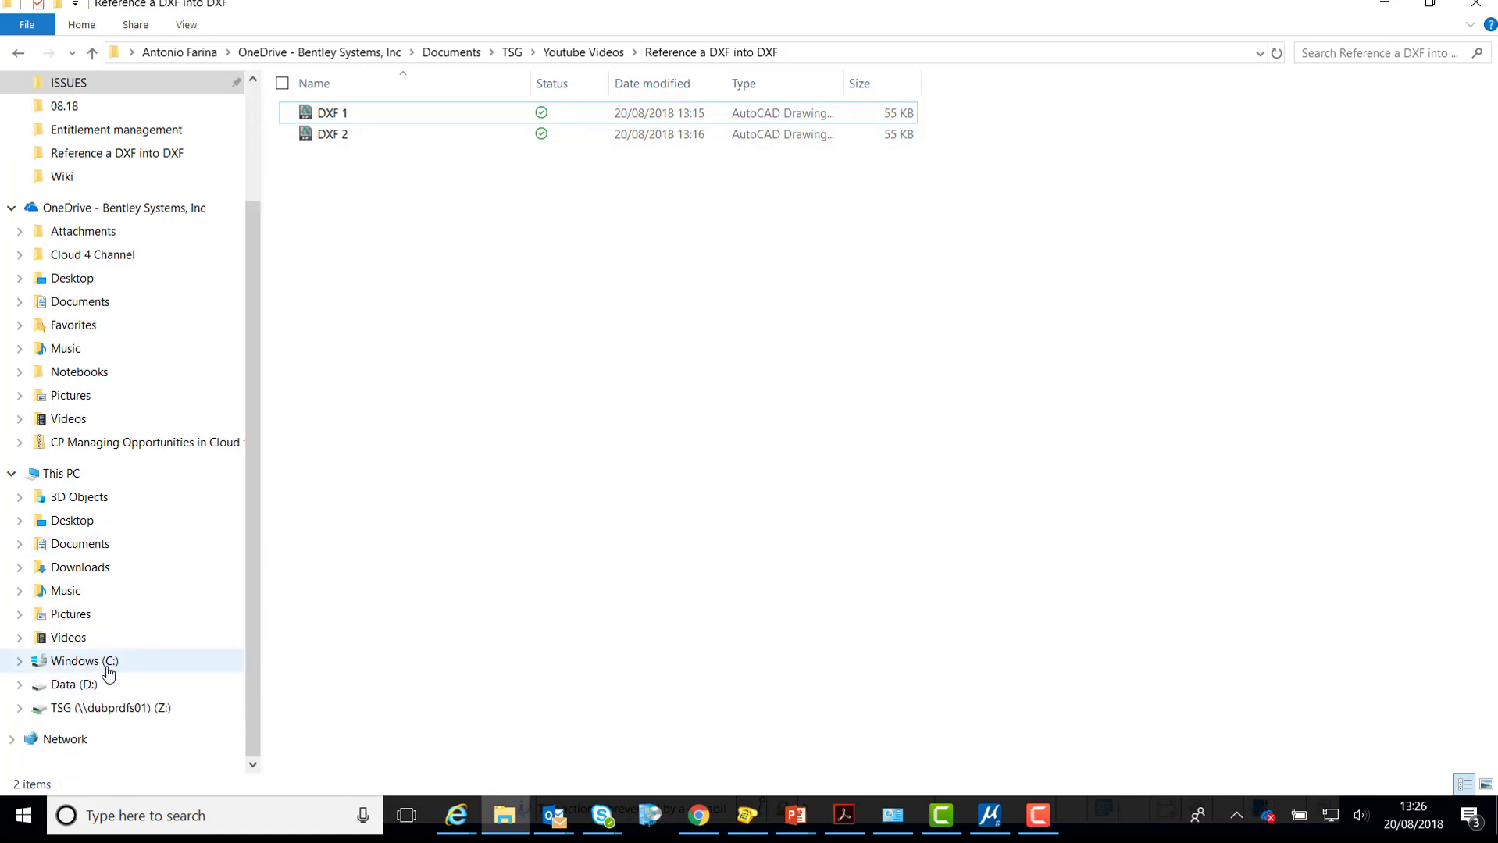
left_click(107, 672)
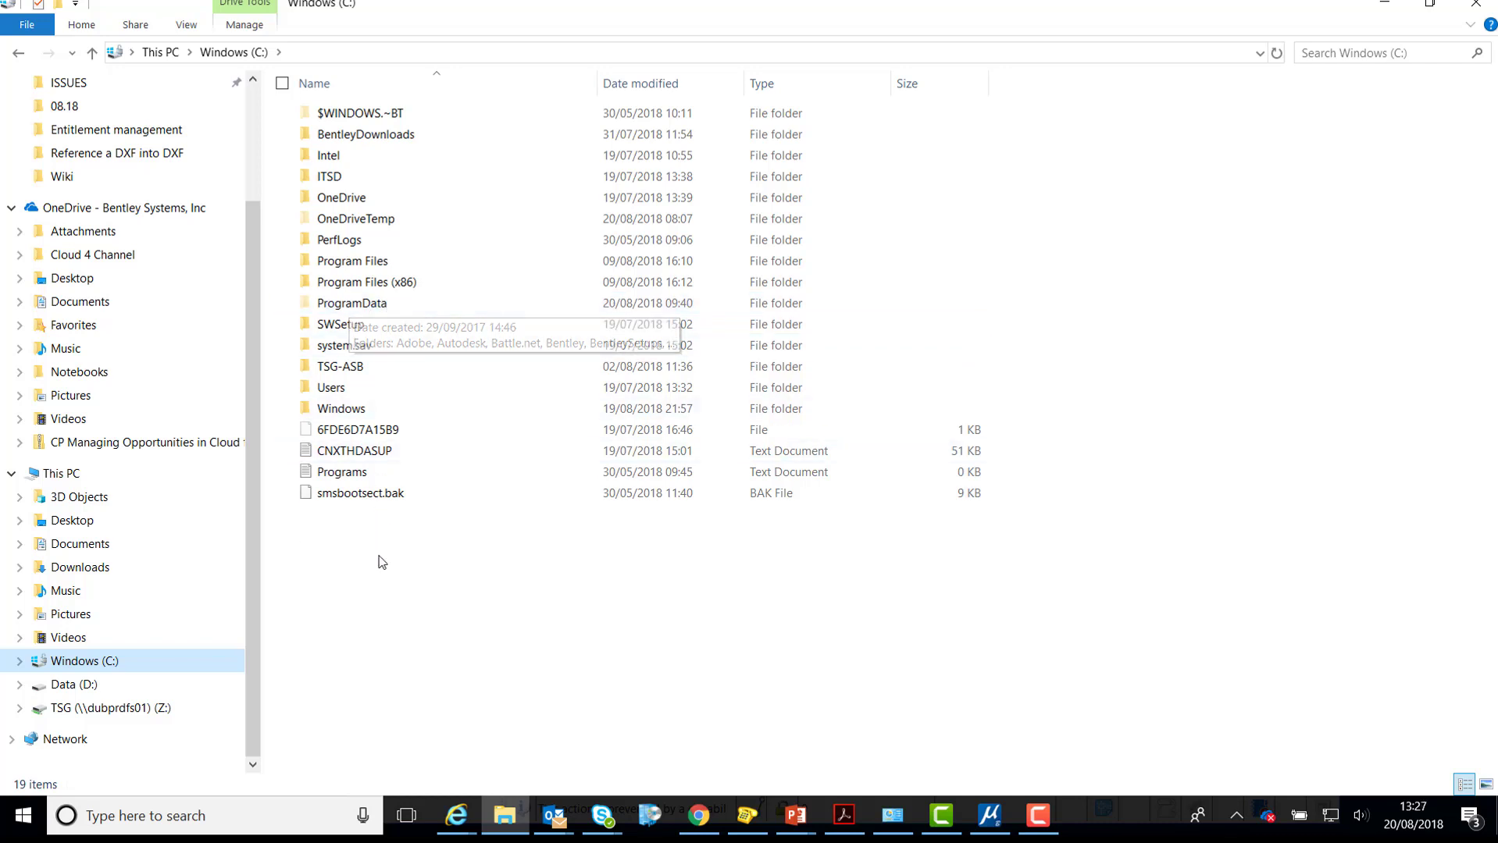
Step: Make hidden files, folders and drives visible in Control Panel's File Explorer Options
left_click(272, 807)
type("CO")
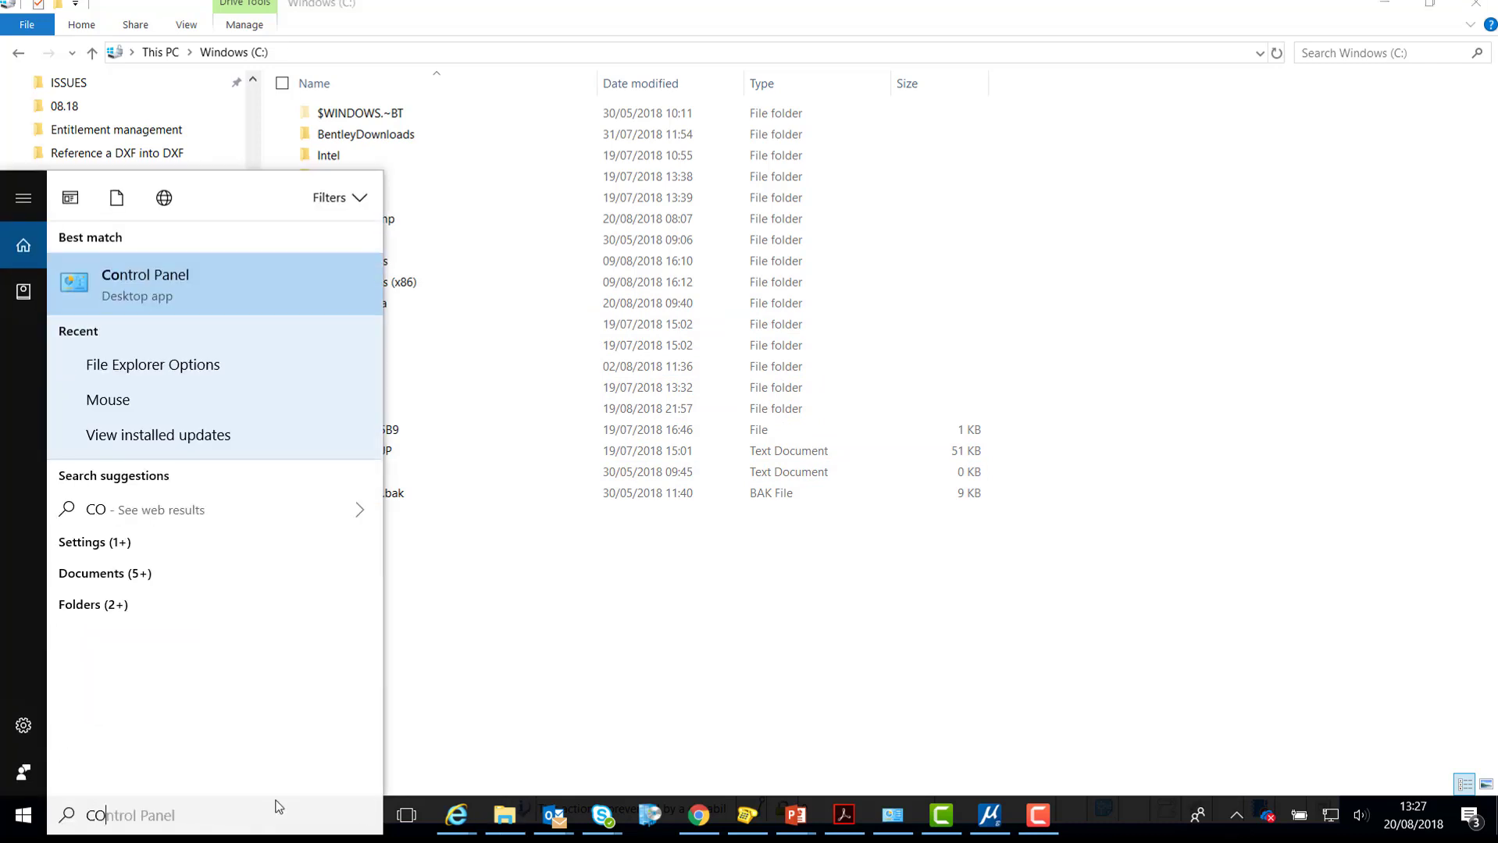
type("NTROL")
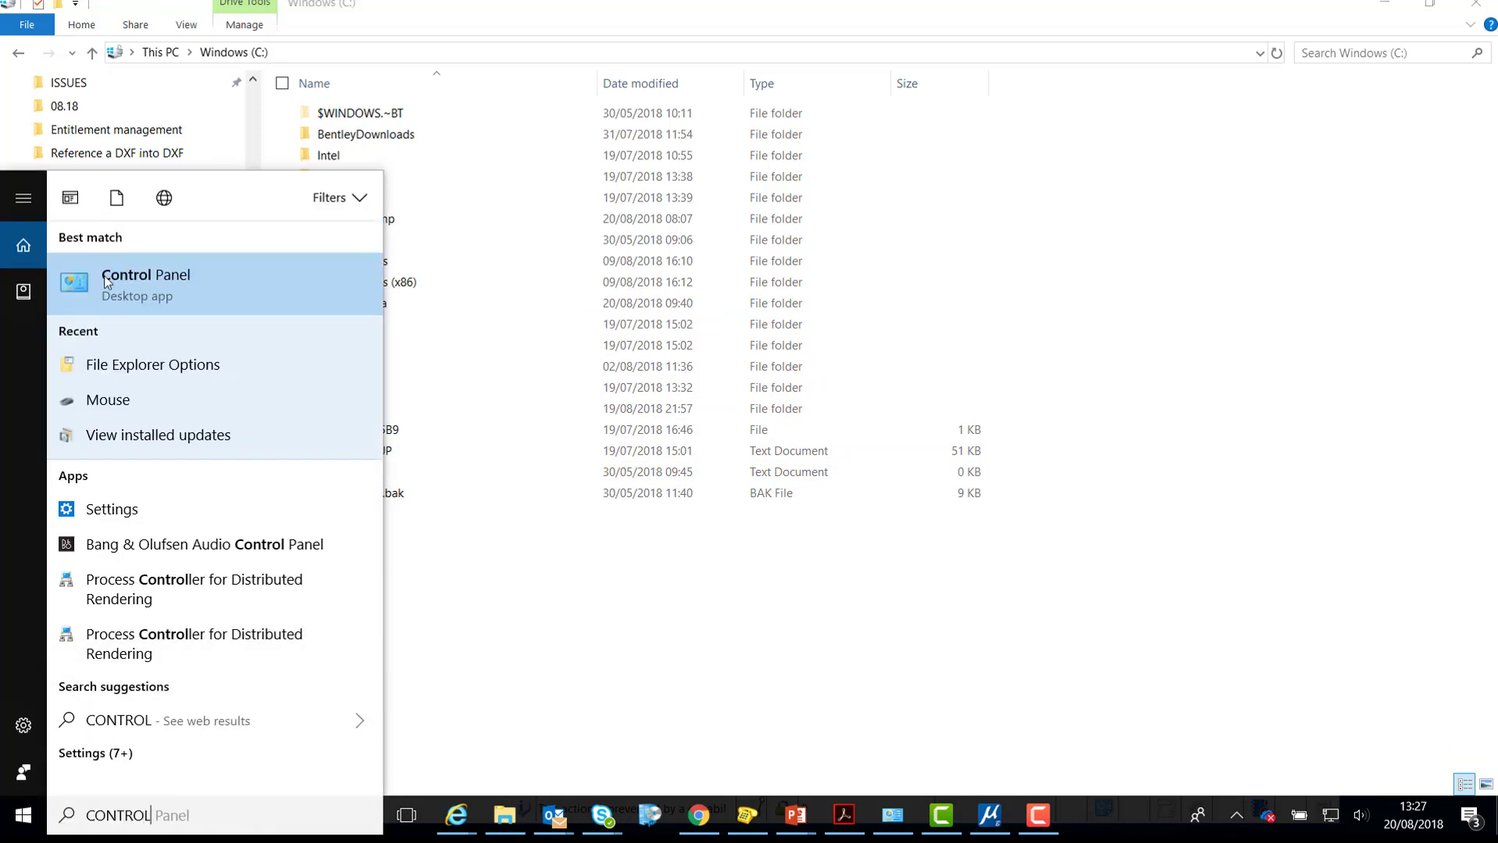
left_click(107, 281)
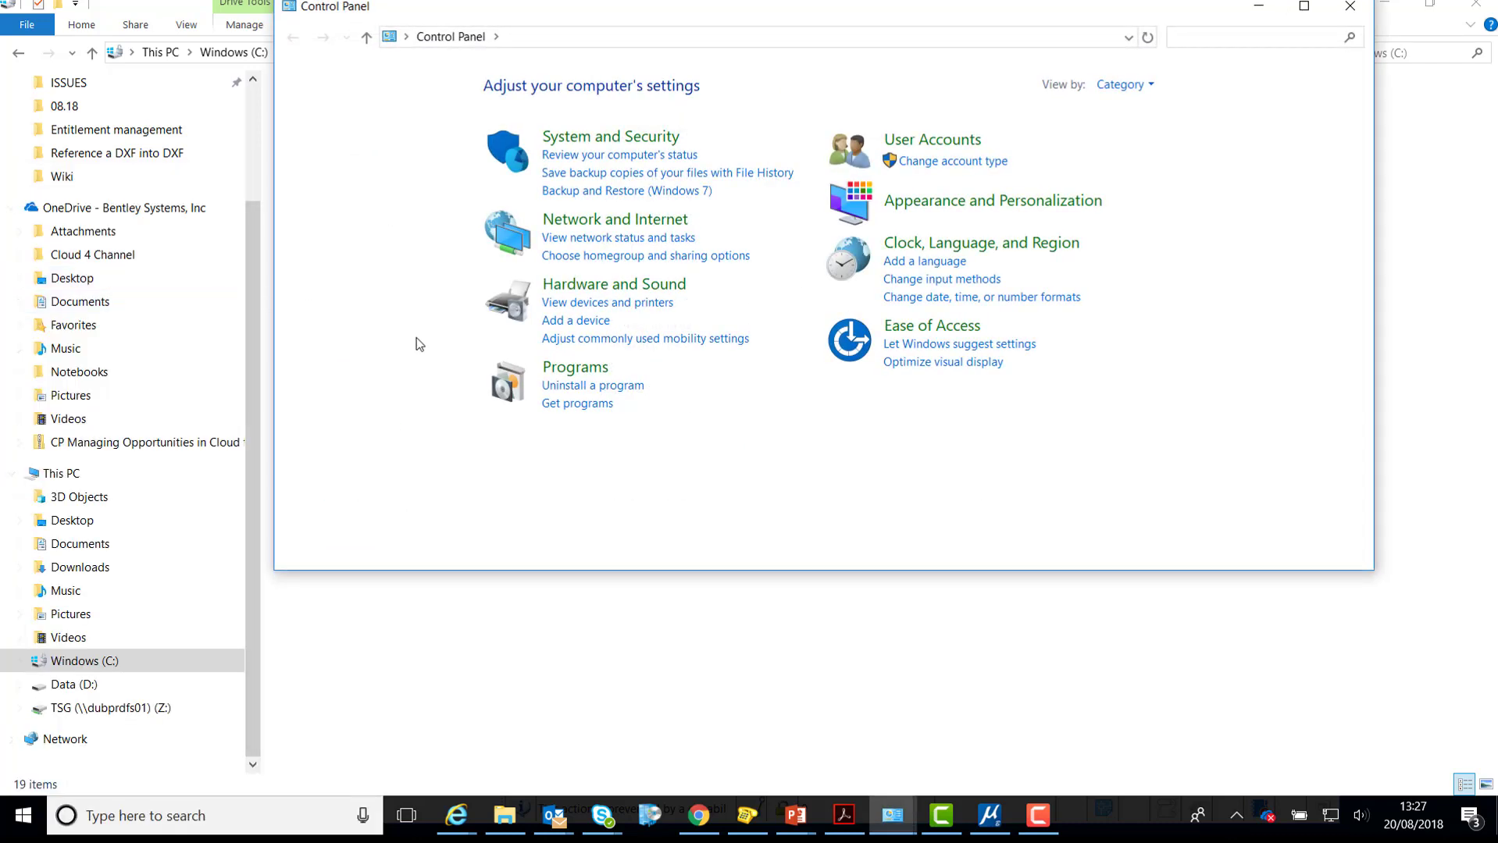
type("F")
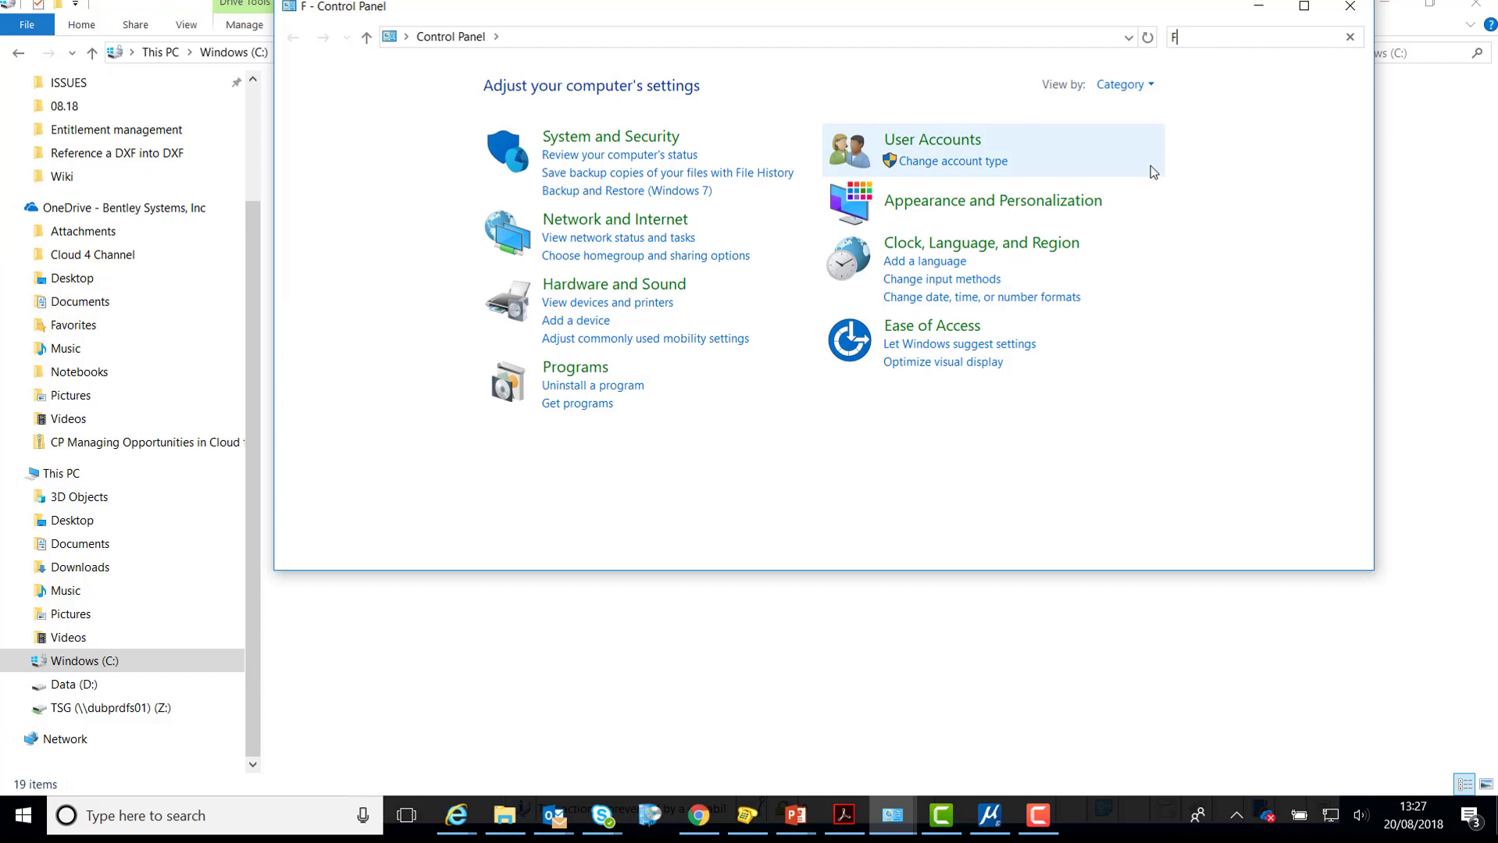
type("OLDER")
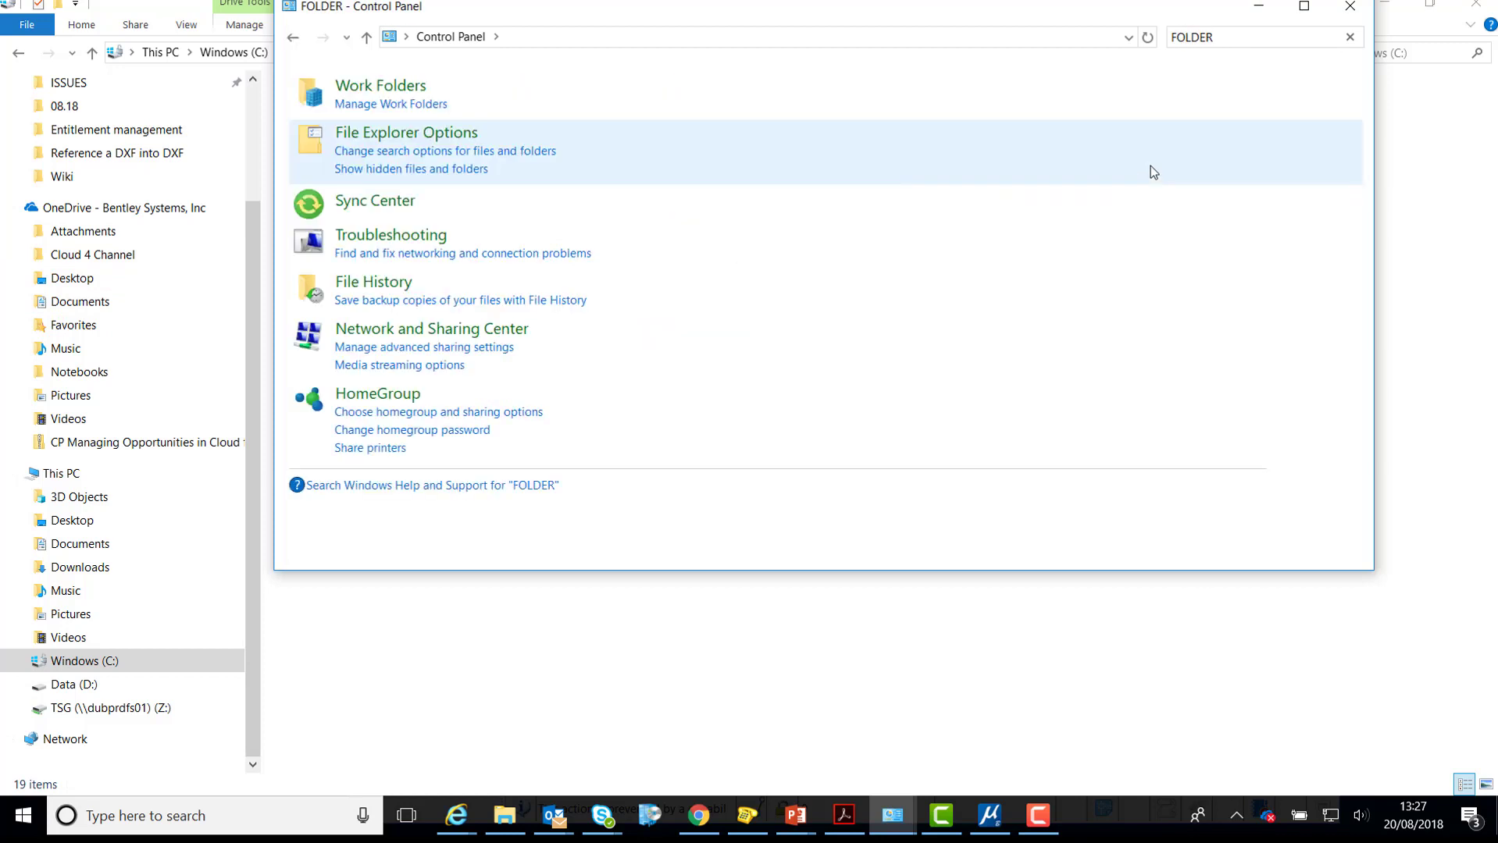
left_click(396, 136)
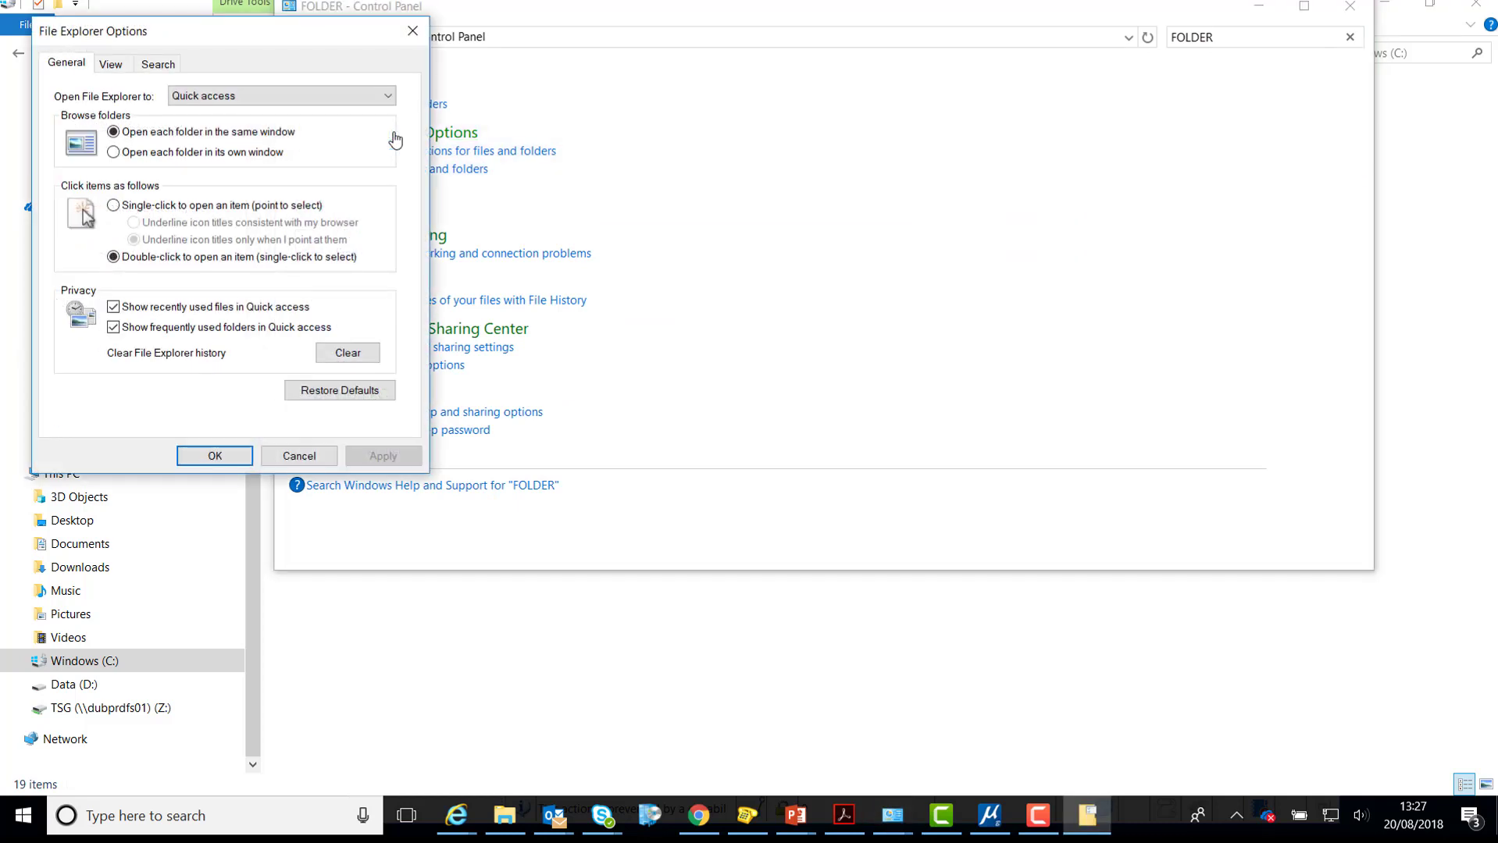
left_click(113, 64)
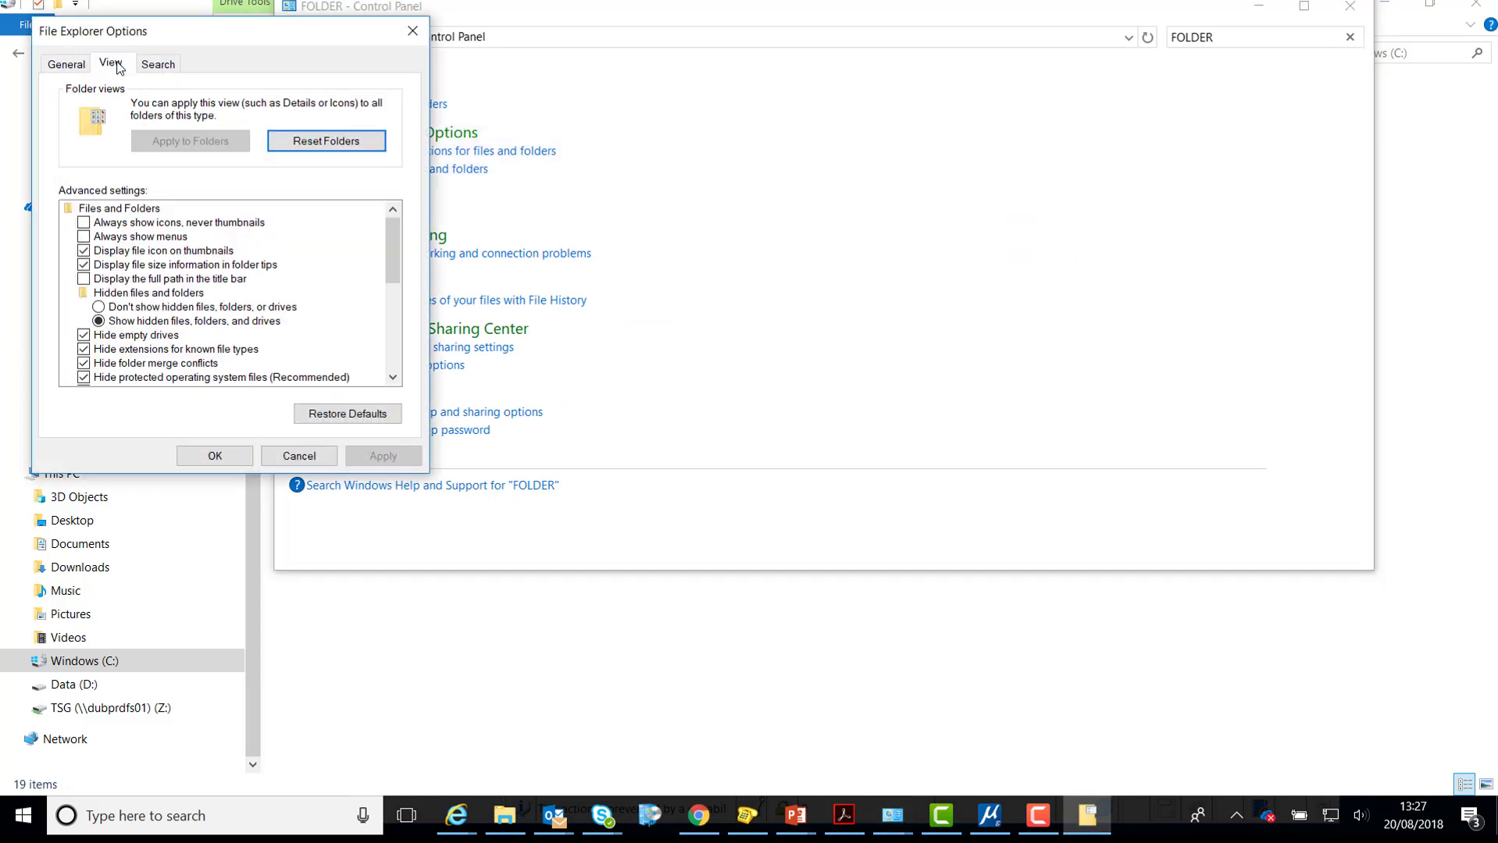
left_click(99, 307)
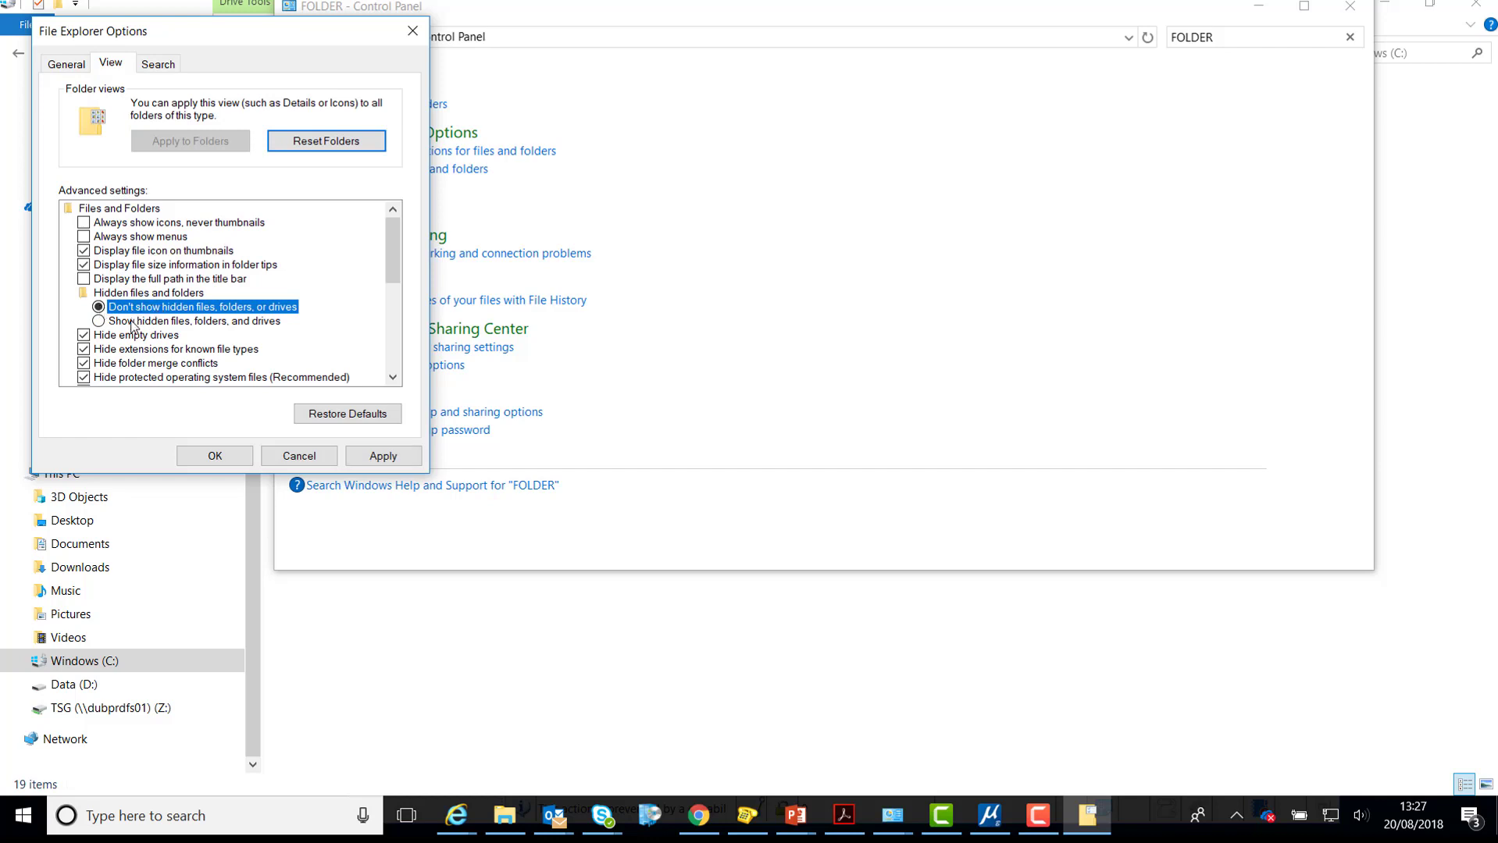
left_click(176, 321)
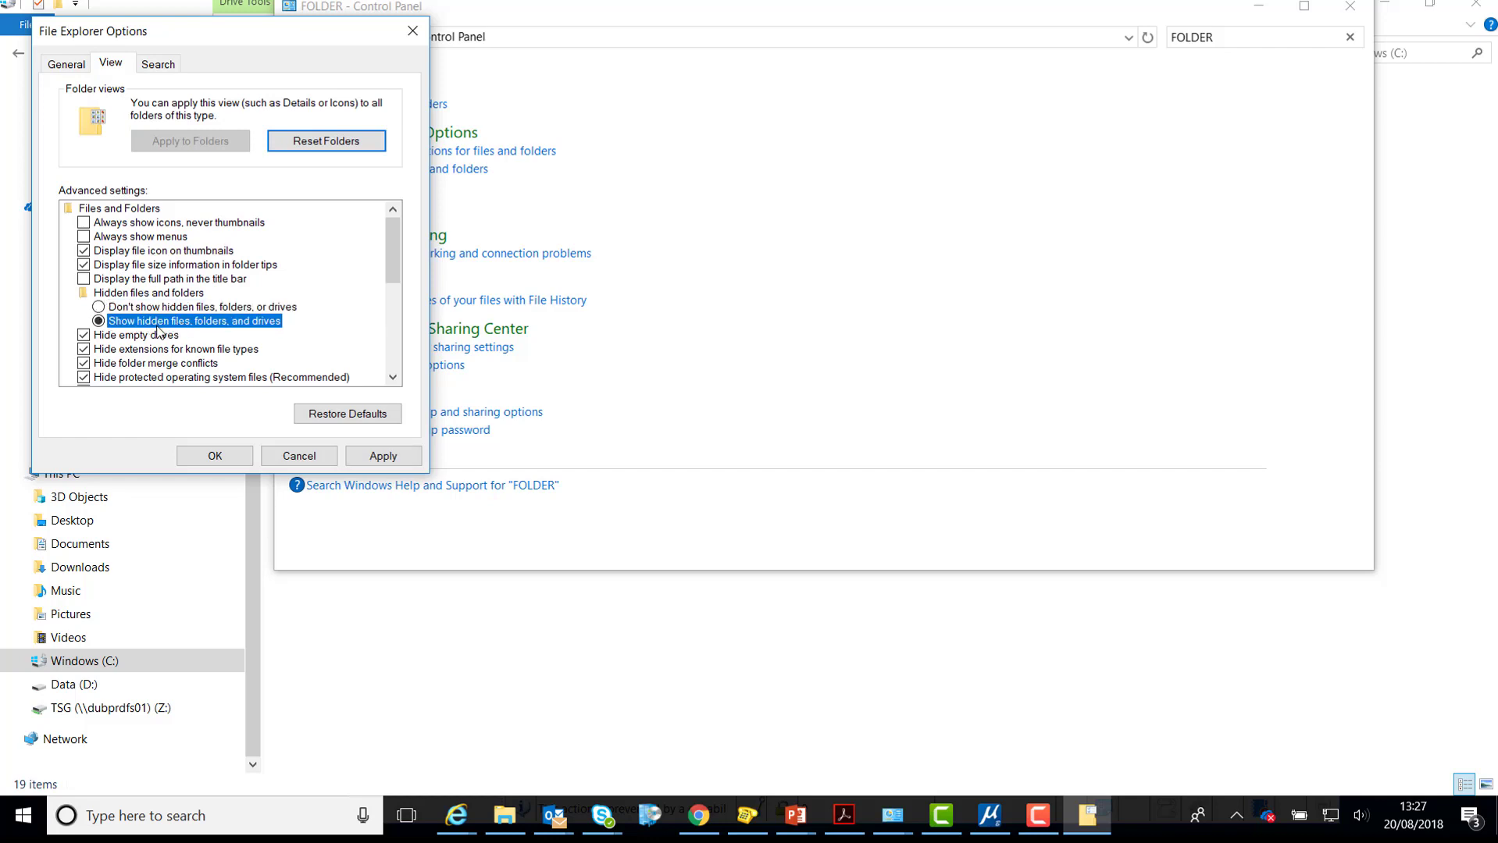
left_click(383, 457)
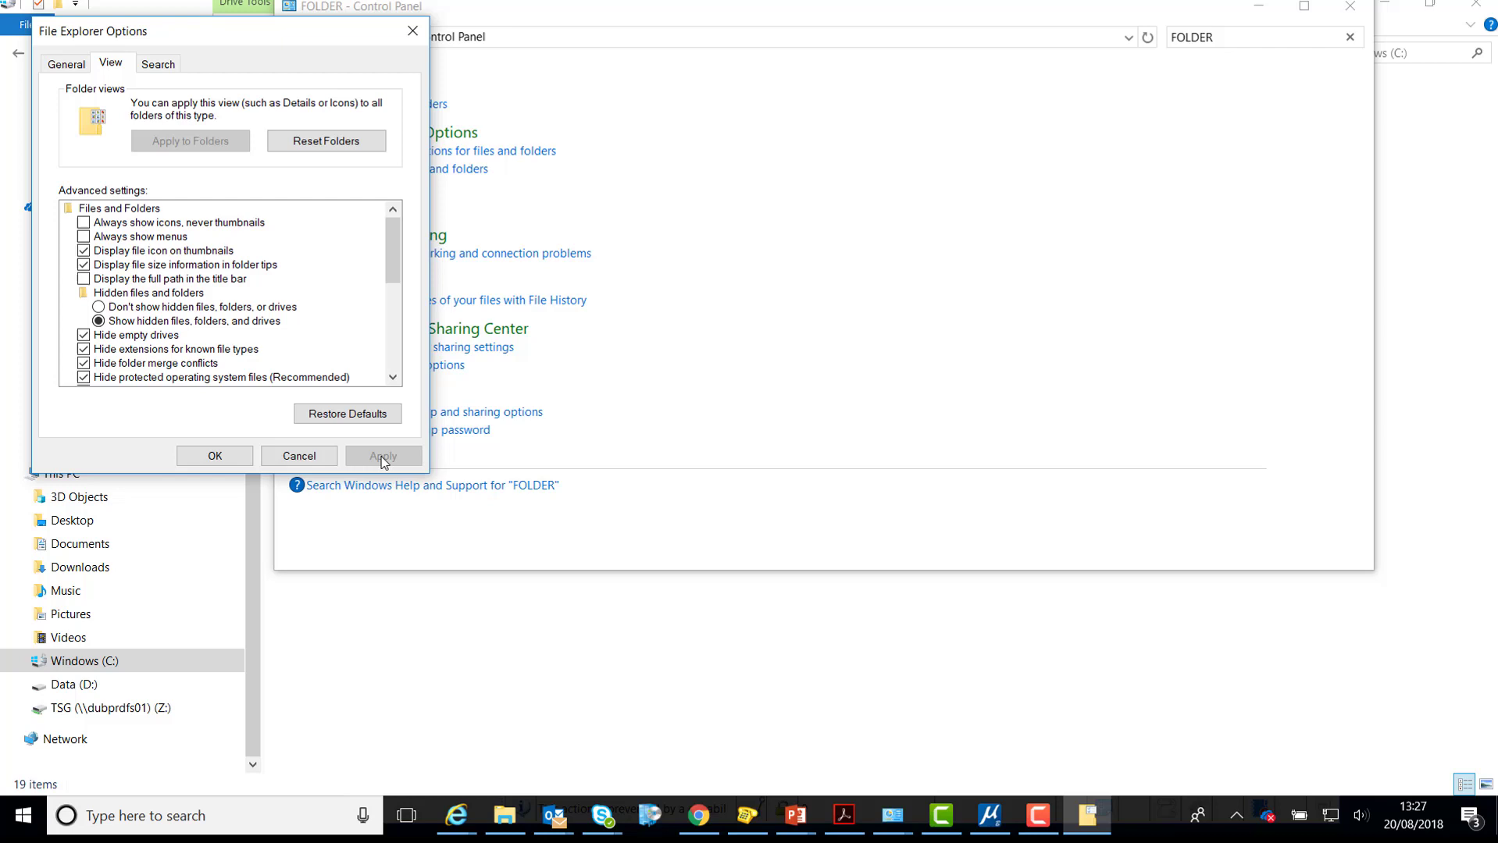
left_click(215, 457)
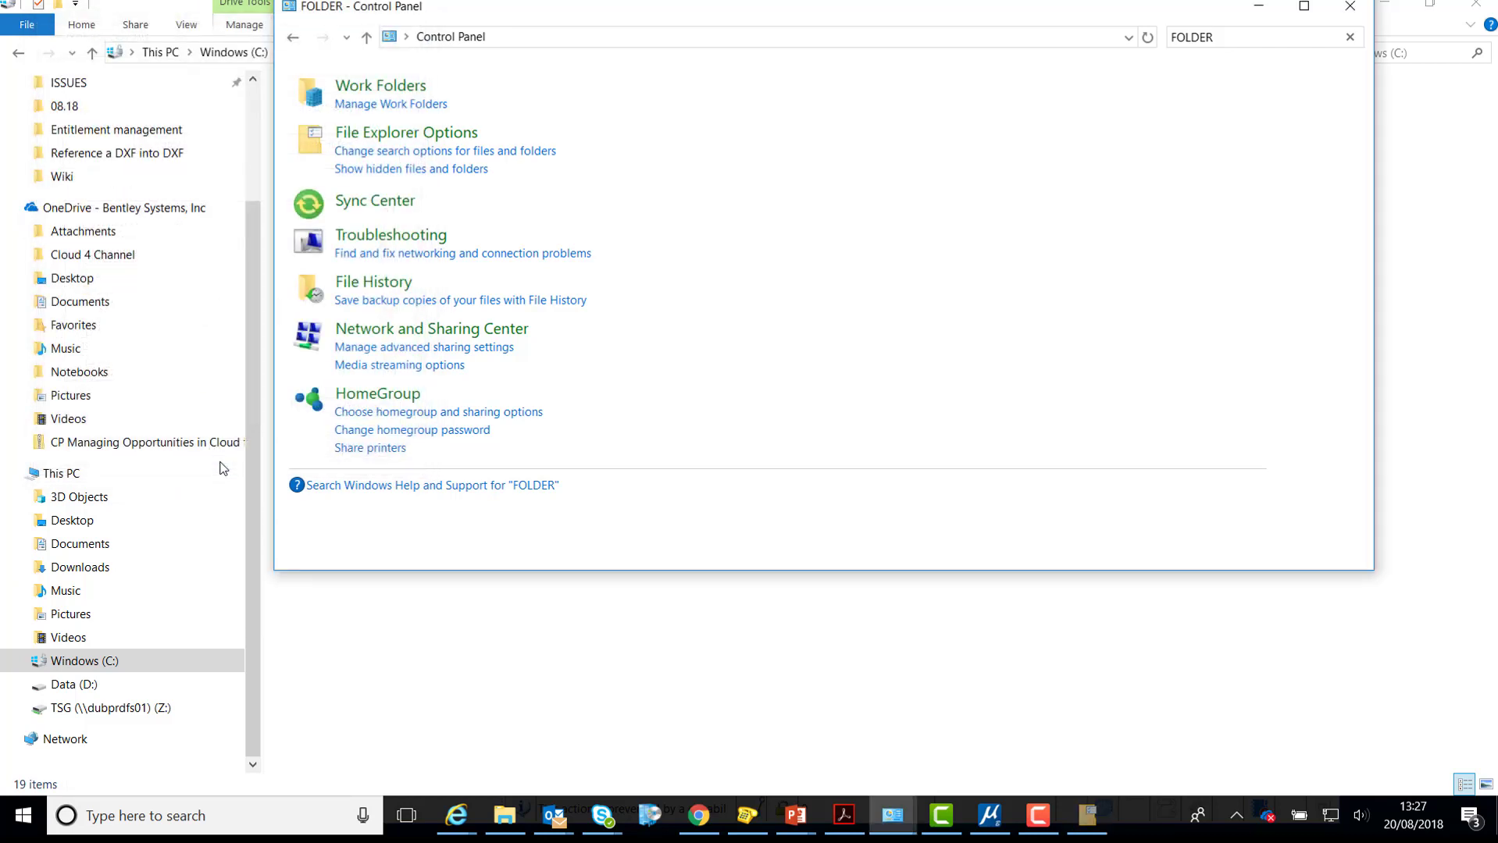
left_click(1257, 7)
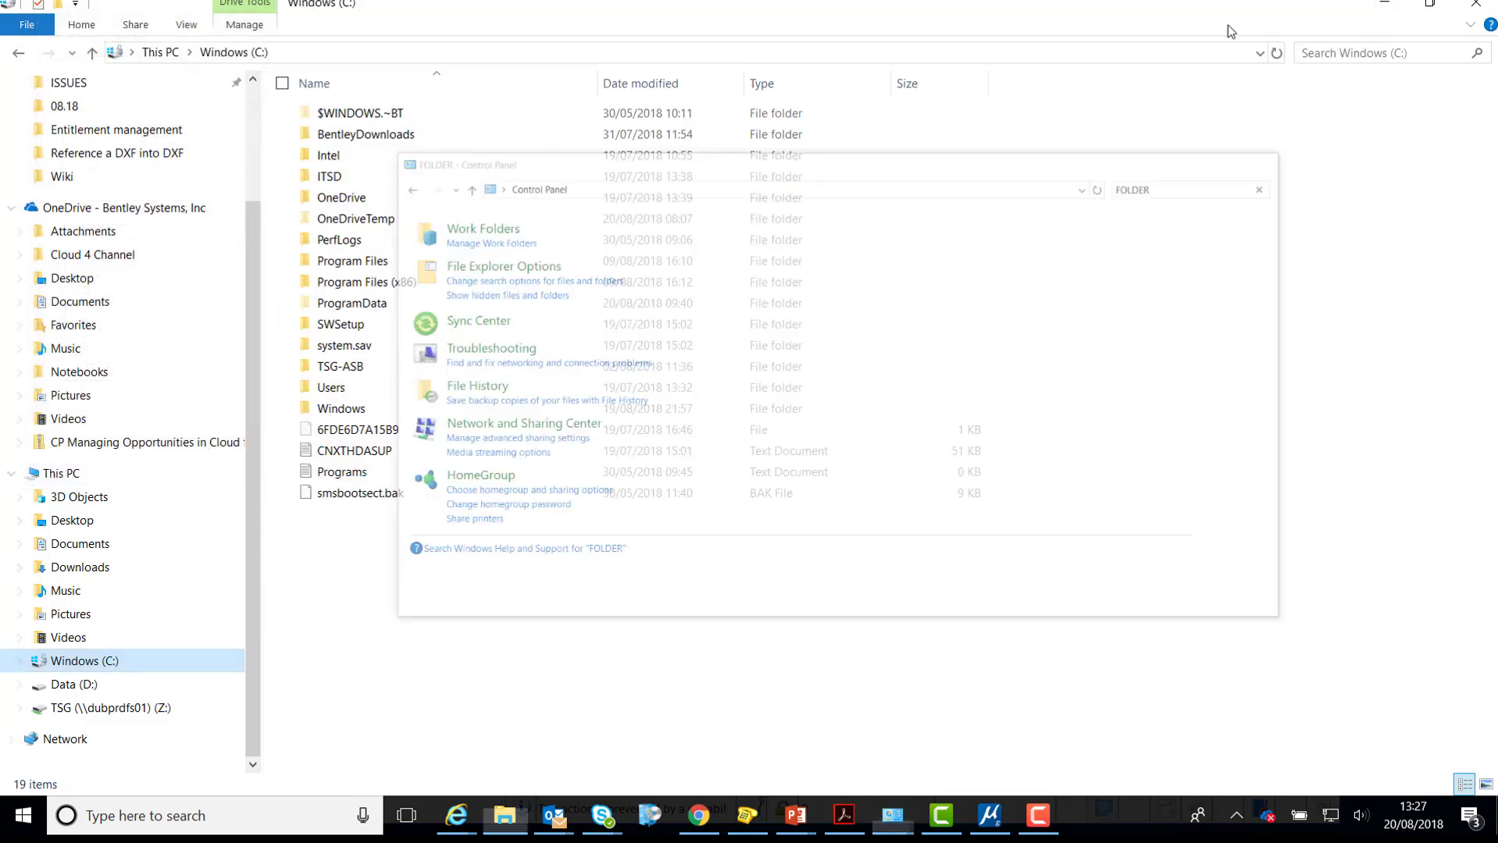
Step: Browse to C:\ProgramData\Bentley\MicroStation CONNECT Edition\Configuration\Organization
left_click(399, 302)
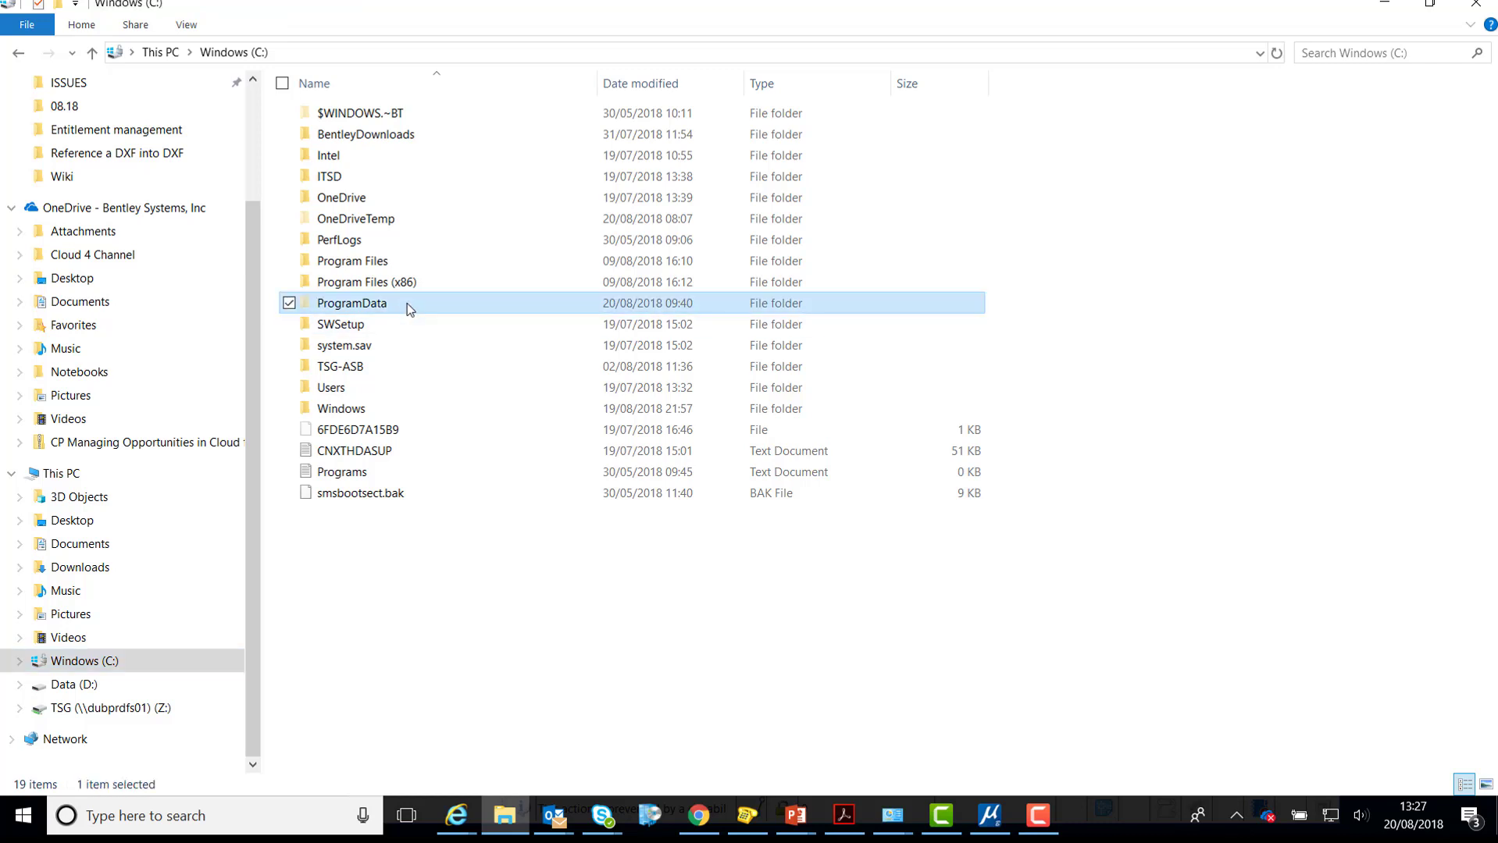
double_click(407, 302)
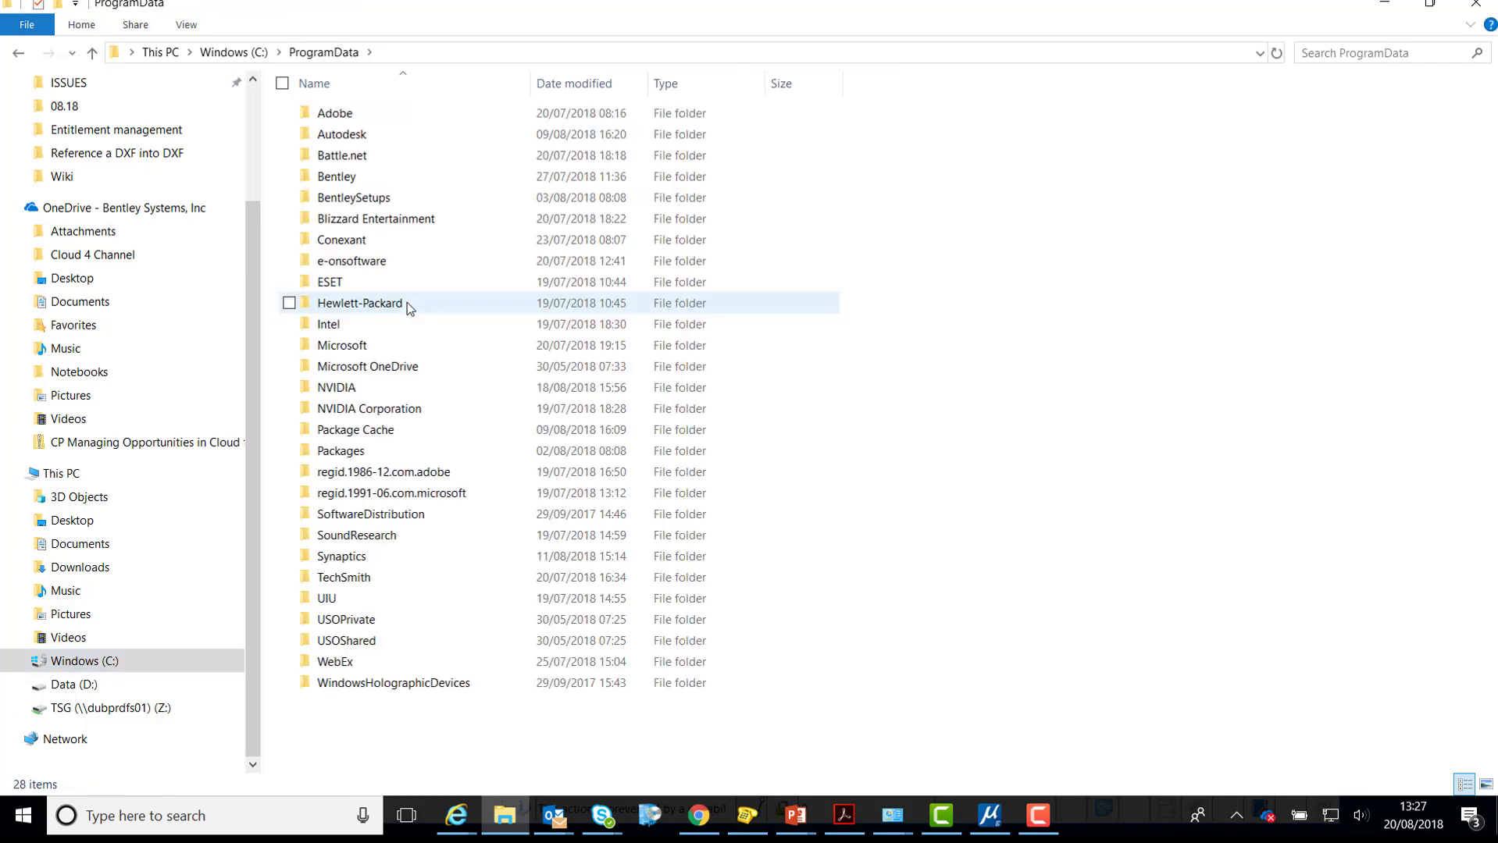
double_click(368, 183)
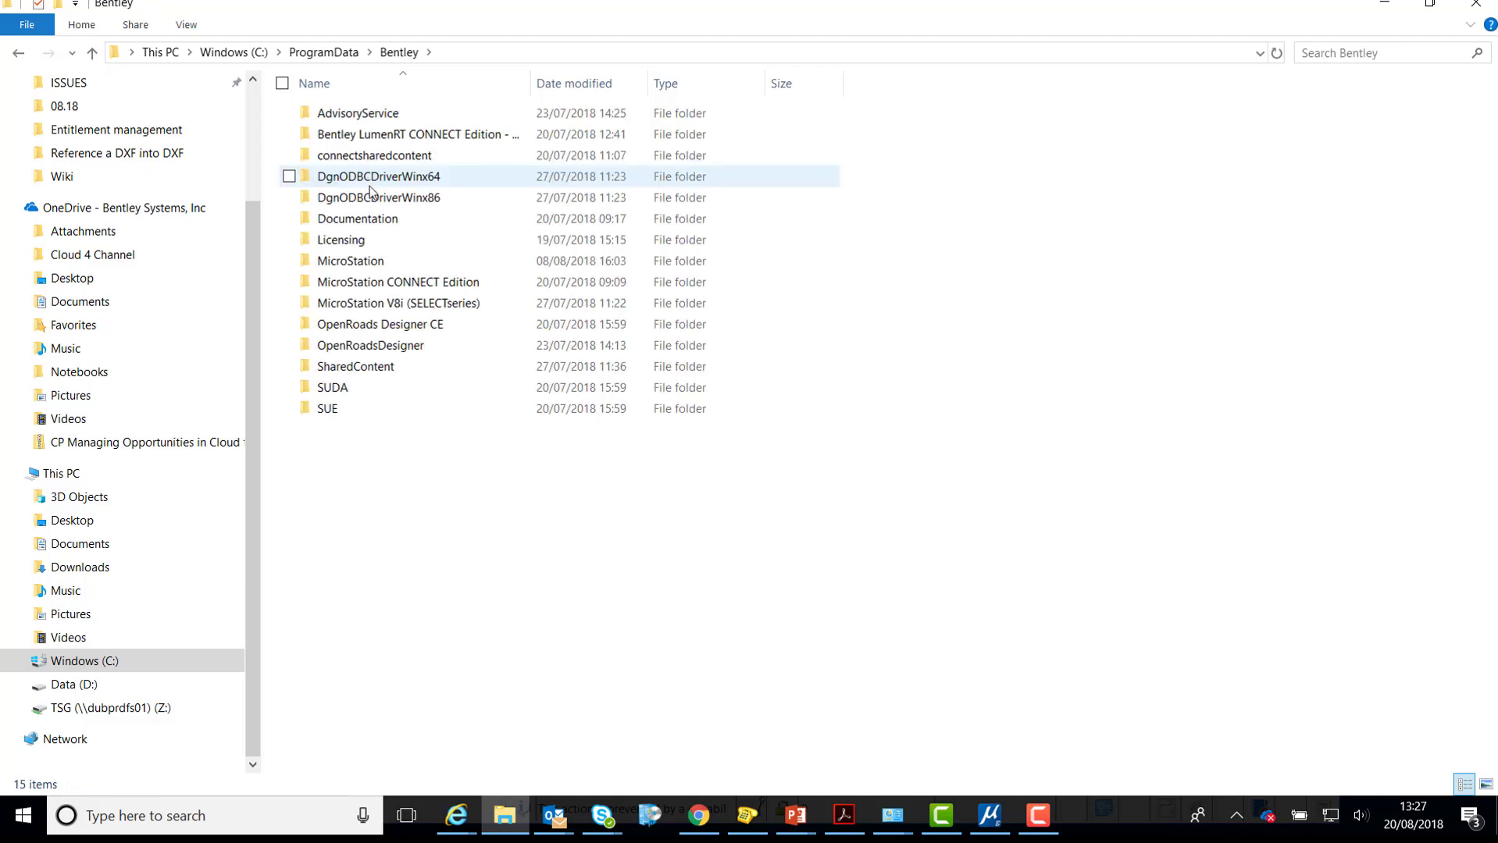
double_click(382, 286)
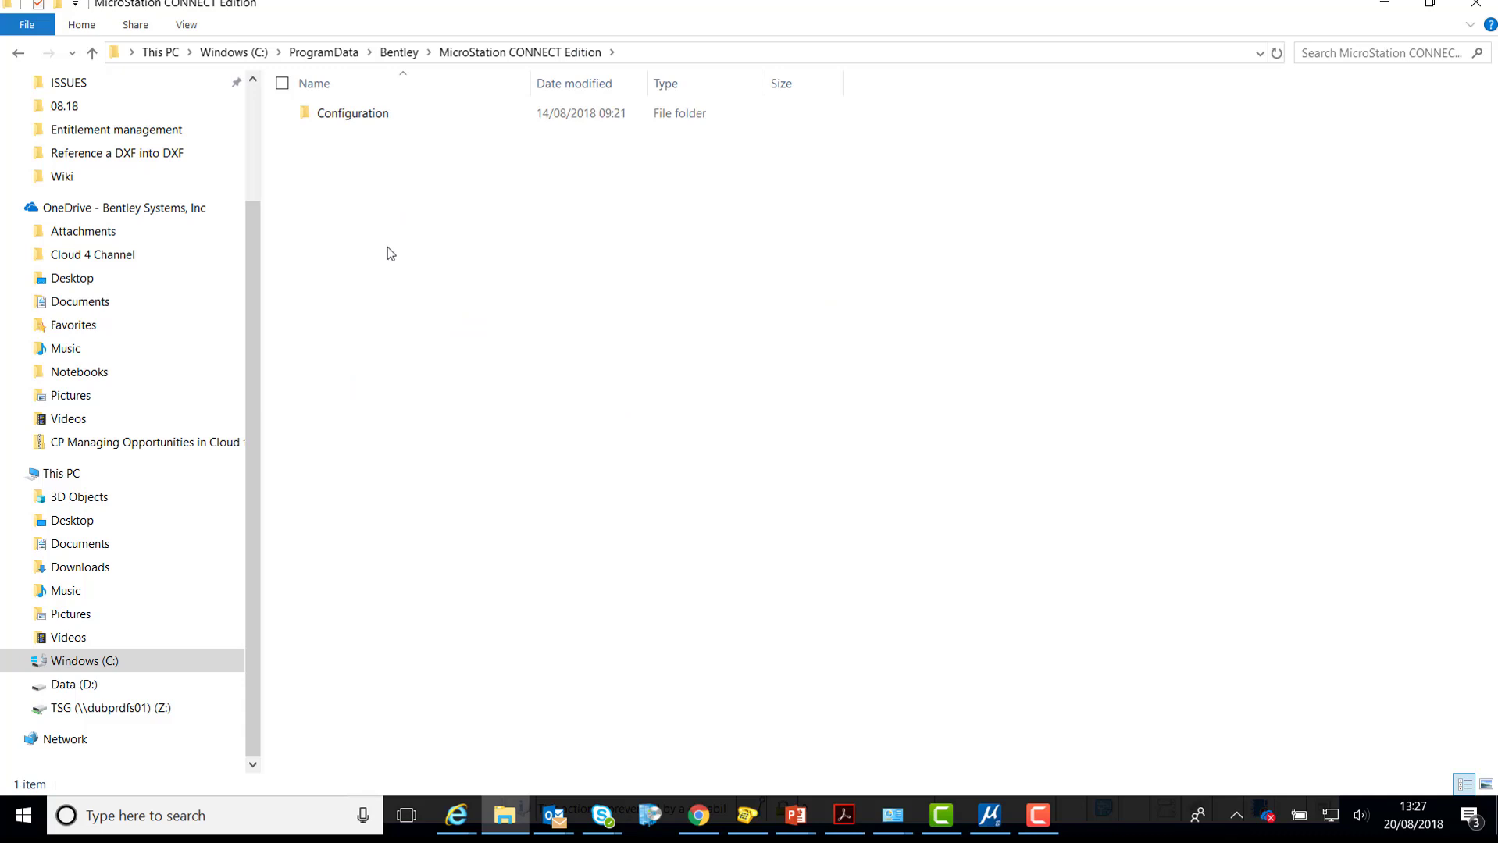
double_click(404, 109)
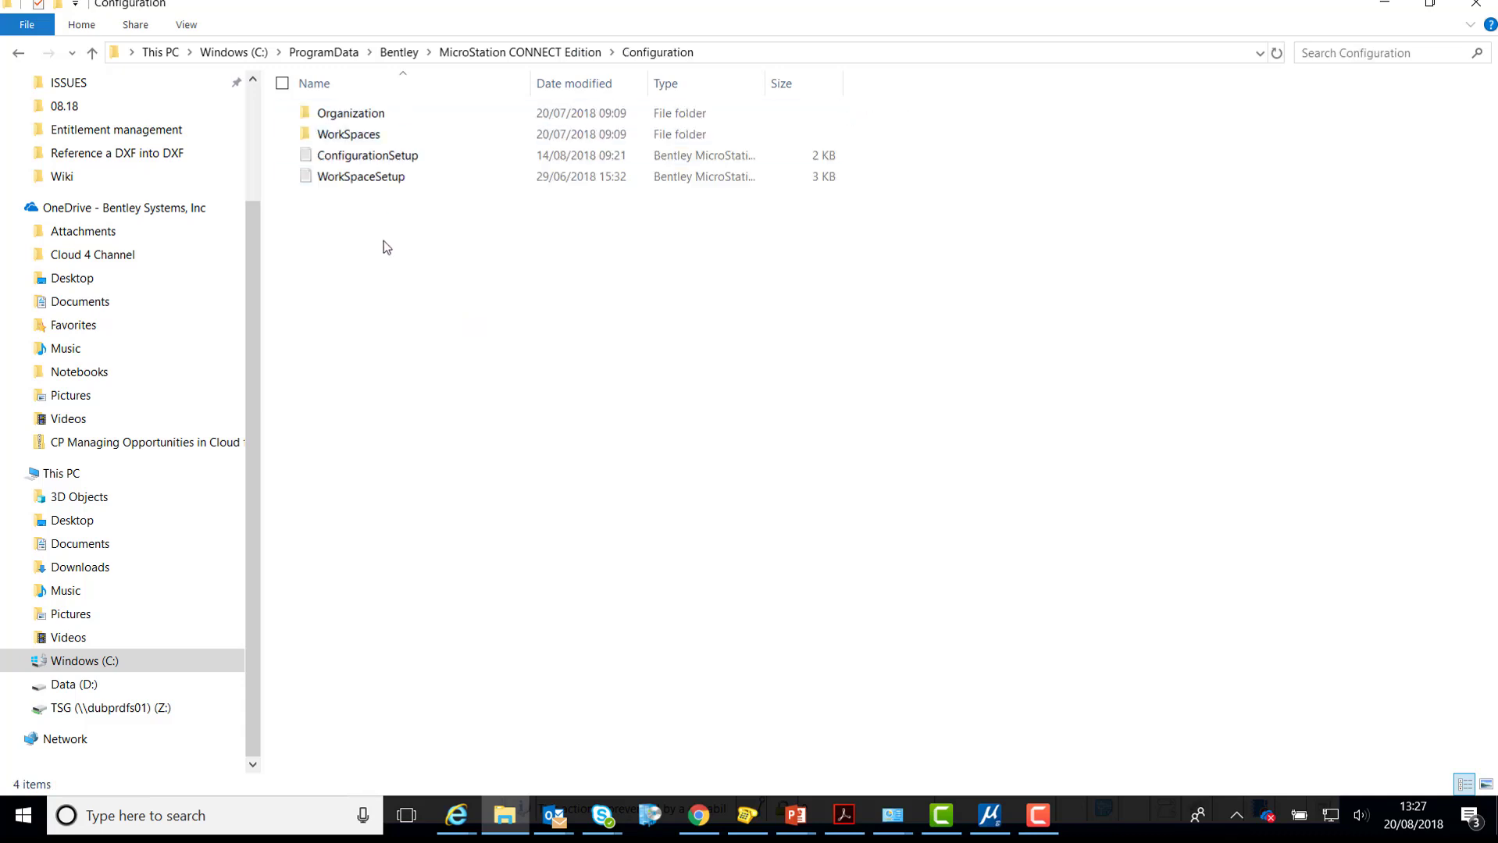
double_click(418, 115)
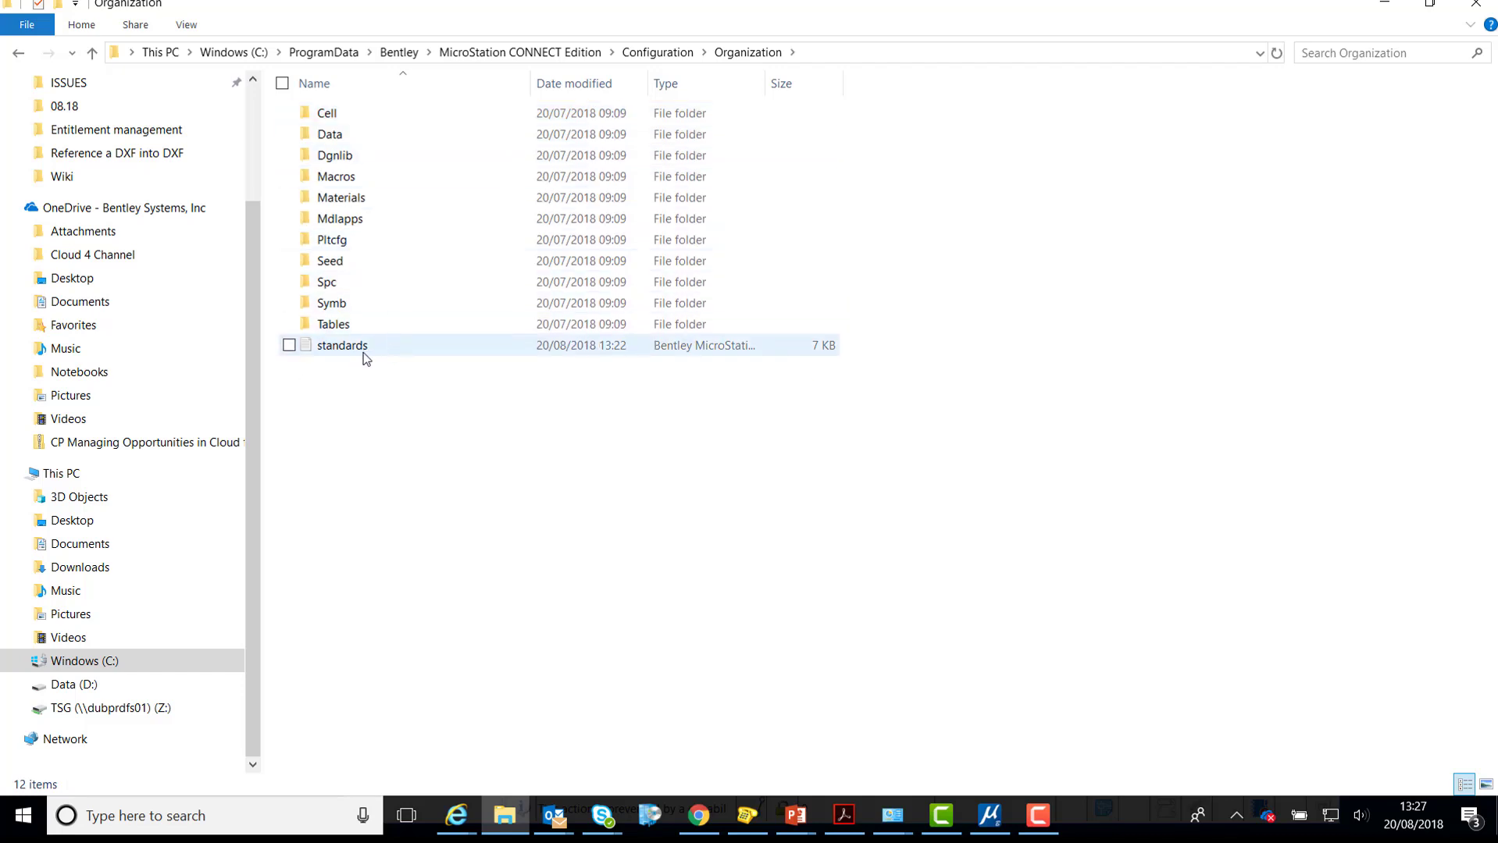
mouse_move(343, 345)
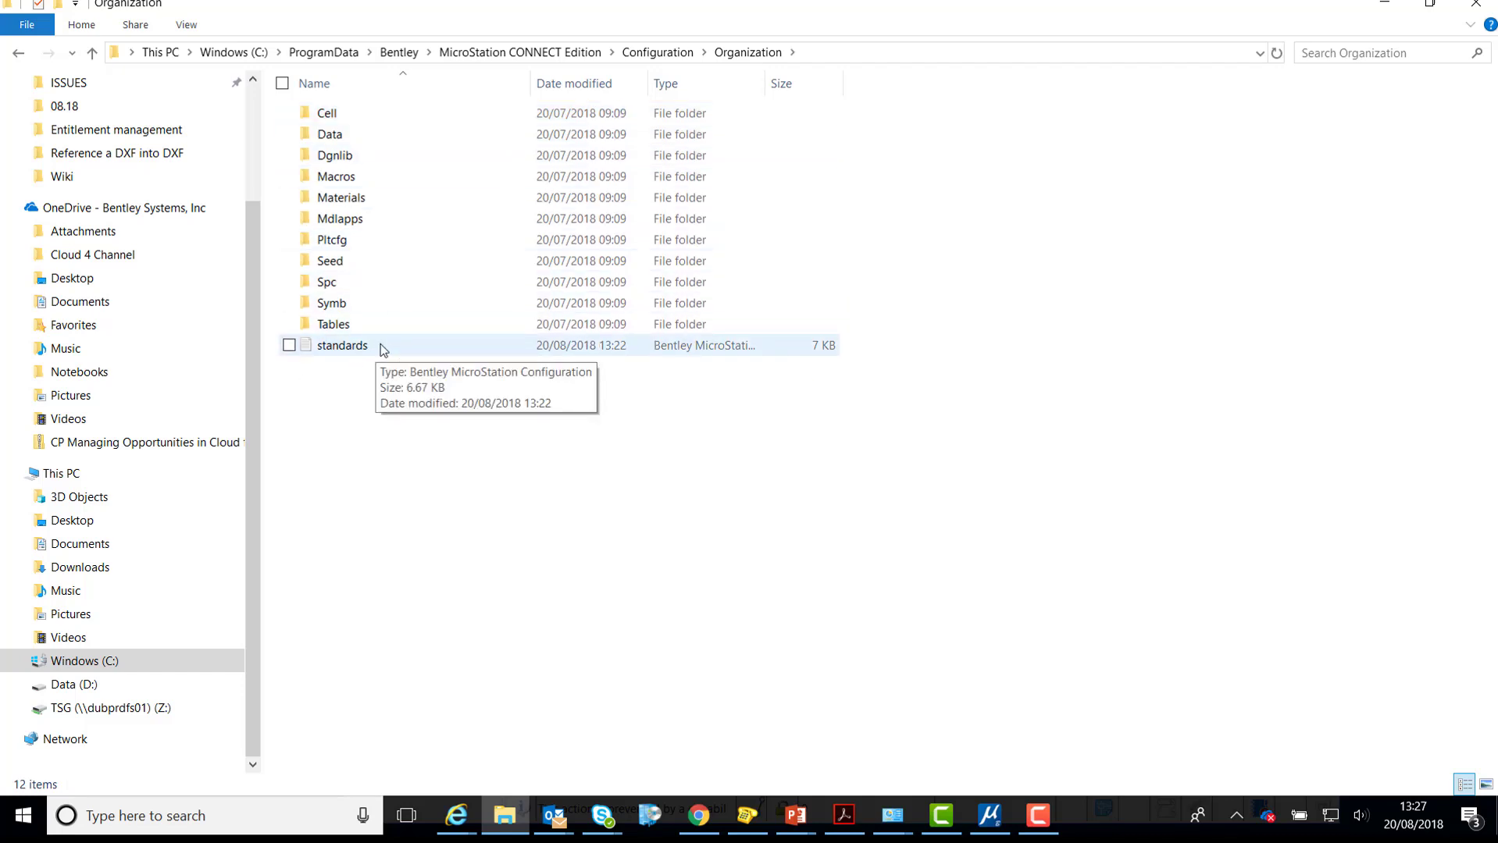
Step: Paste _USTN_CAPABILITY_DWG < +CAPABILITY_REFERENCE_ALLOW_DXF below the last #%endif in standards.cfg
left_click(425, 347)
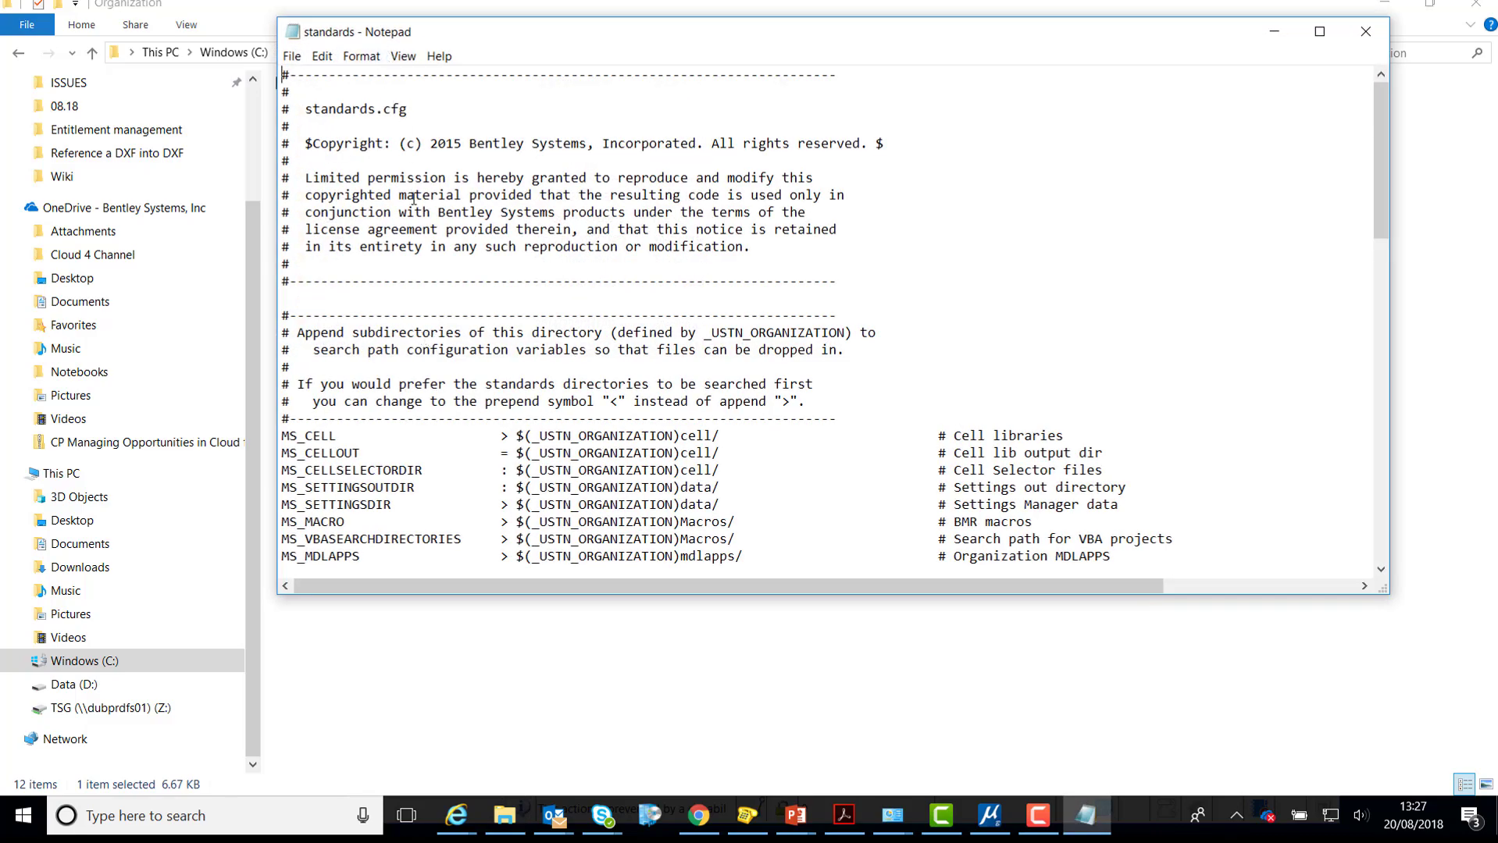
scroll(421, 200, "down", 5)
scroll(433, 246, "down", 7)
scroll(455, 298, "down", 6)
scroll(455, 298, "down", 3)
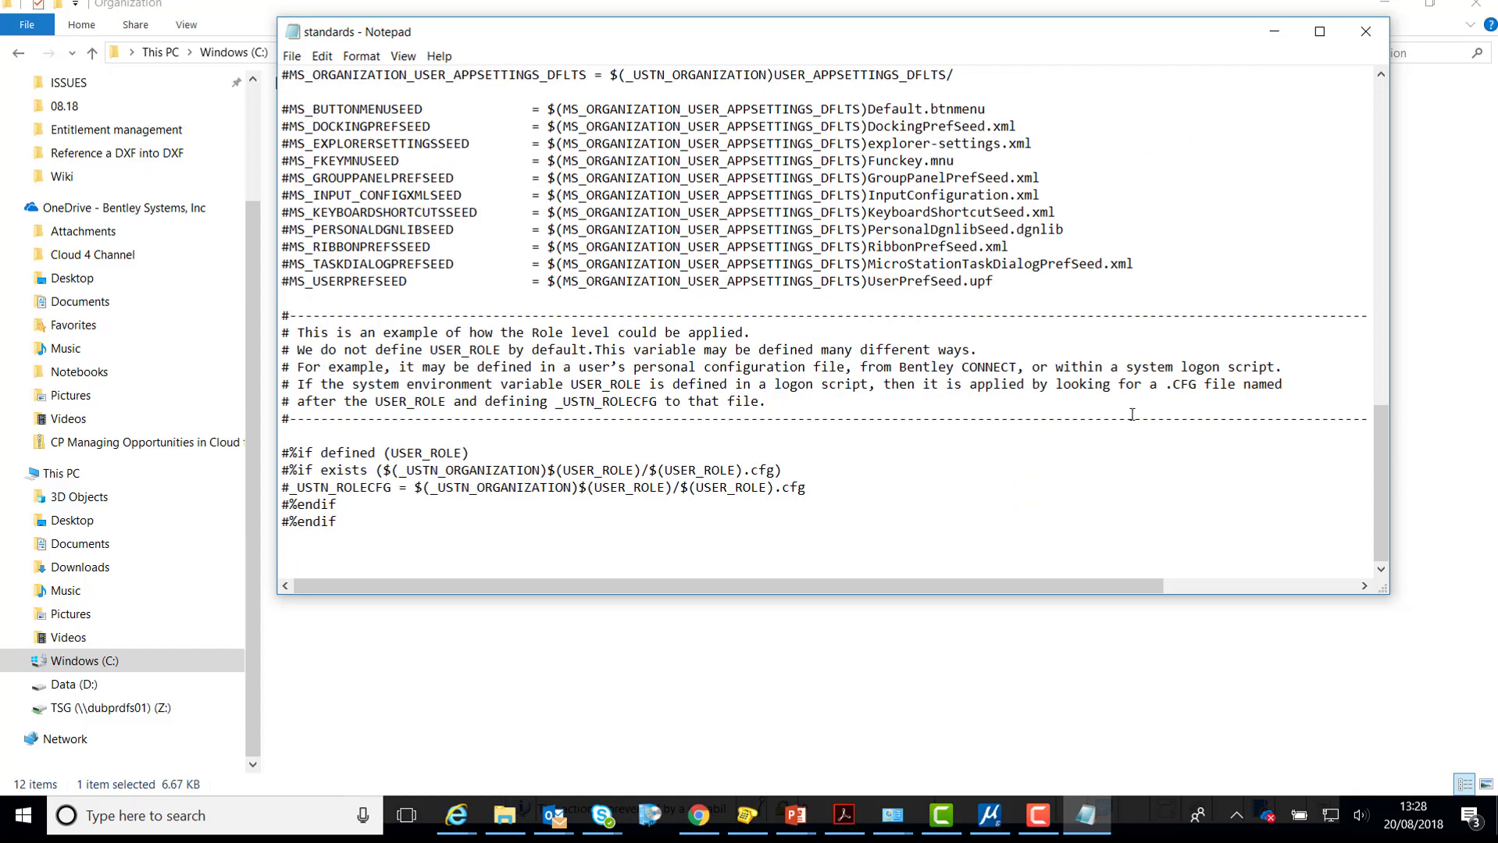
left_click(456, 816)
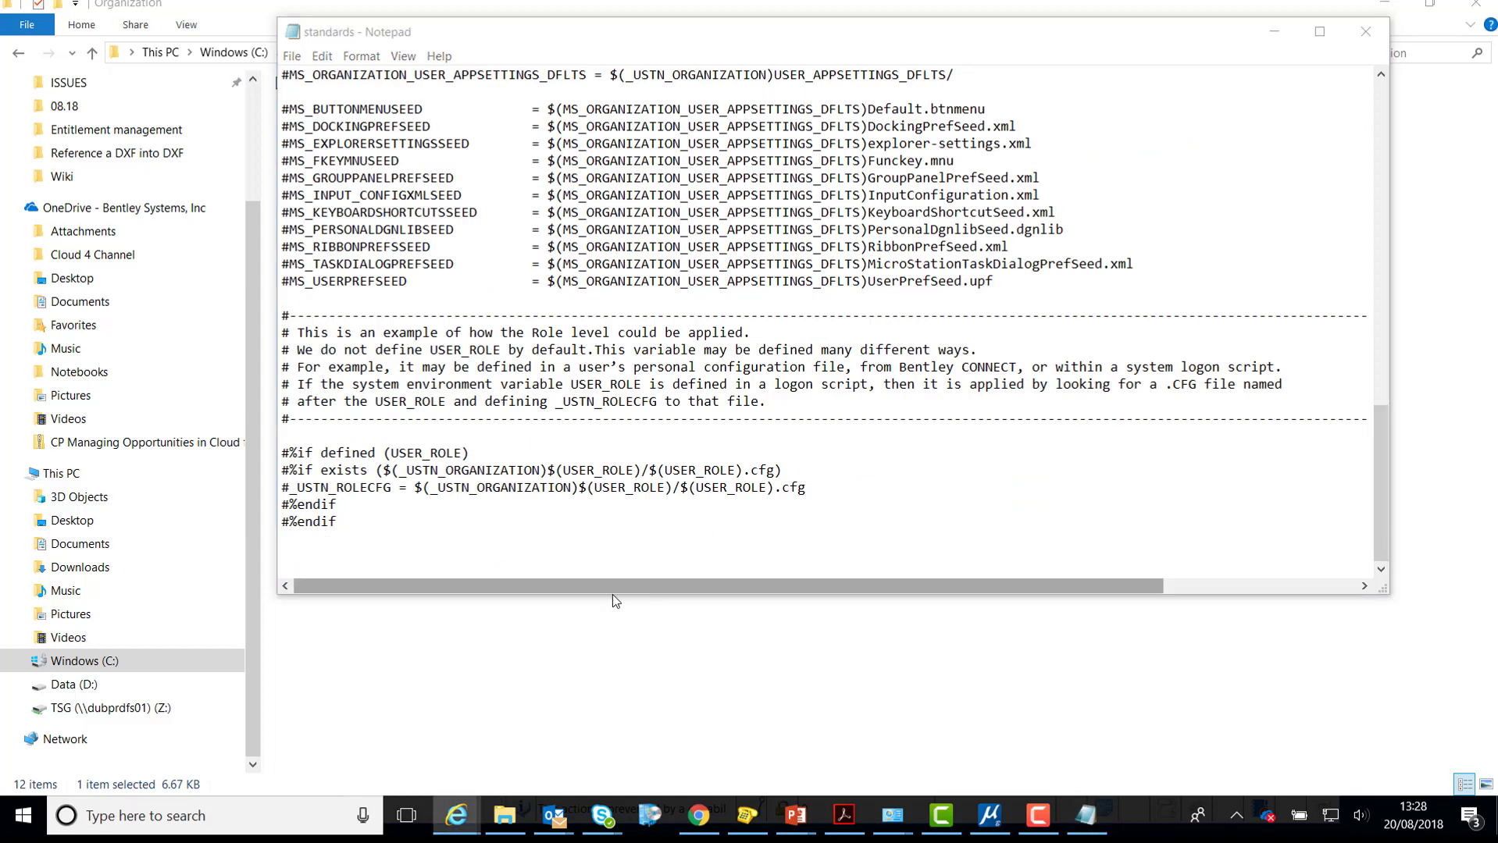
left_click(309, 554)
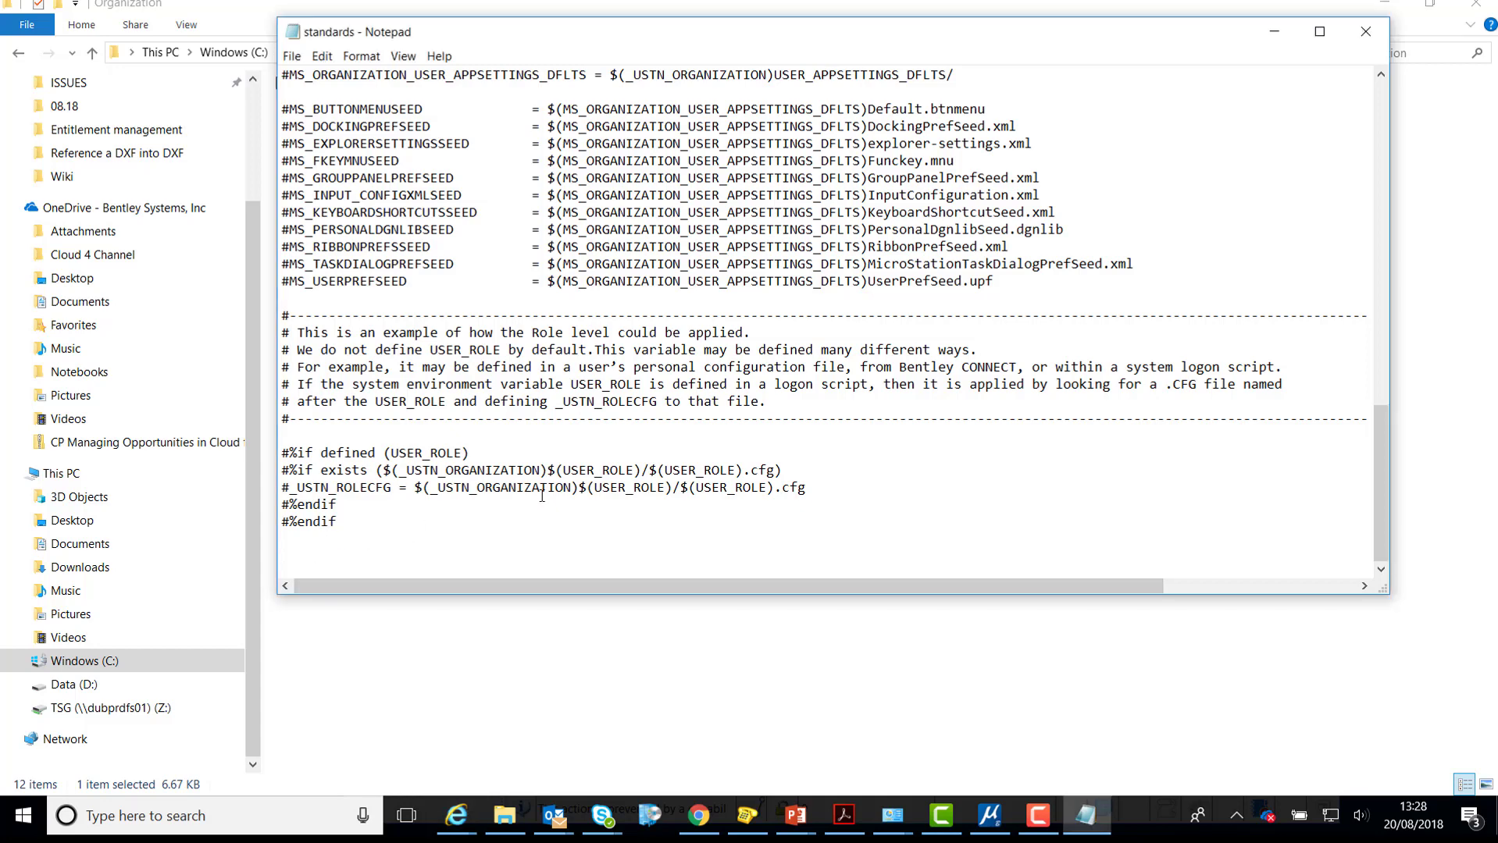
type("_USTN_CAPABILITY_DWG < +CAPABILITY_REFERENCE_ALLOW_DXF")
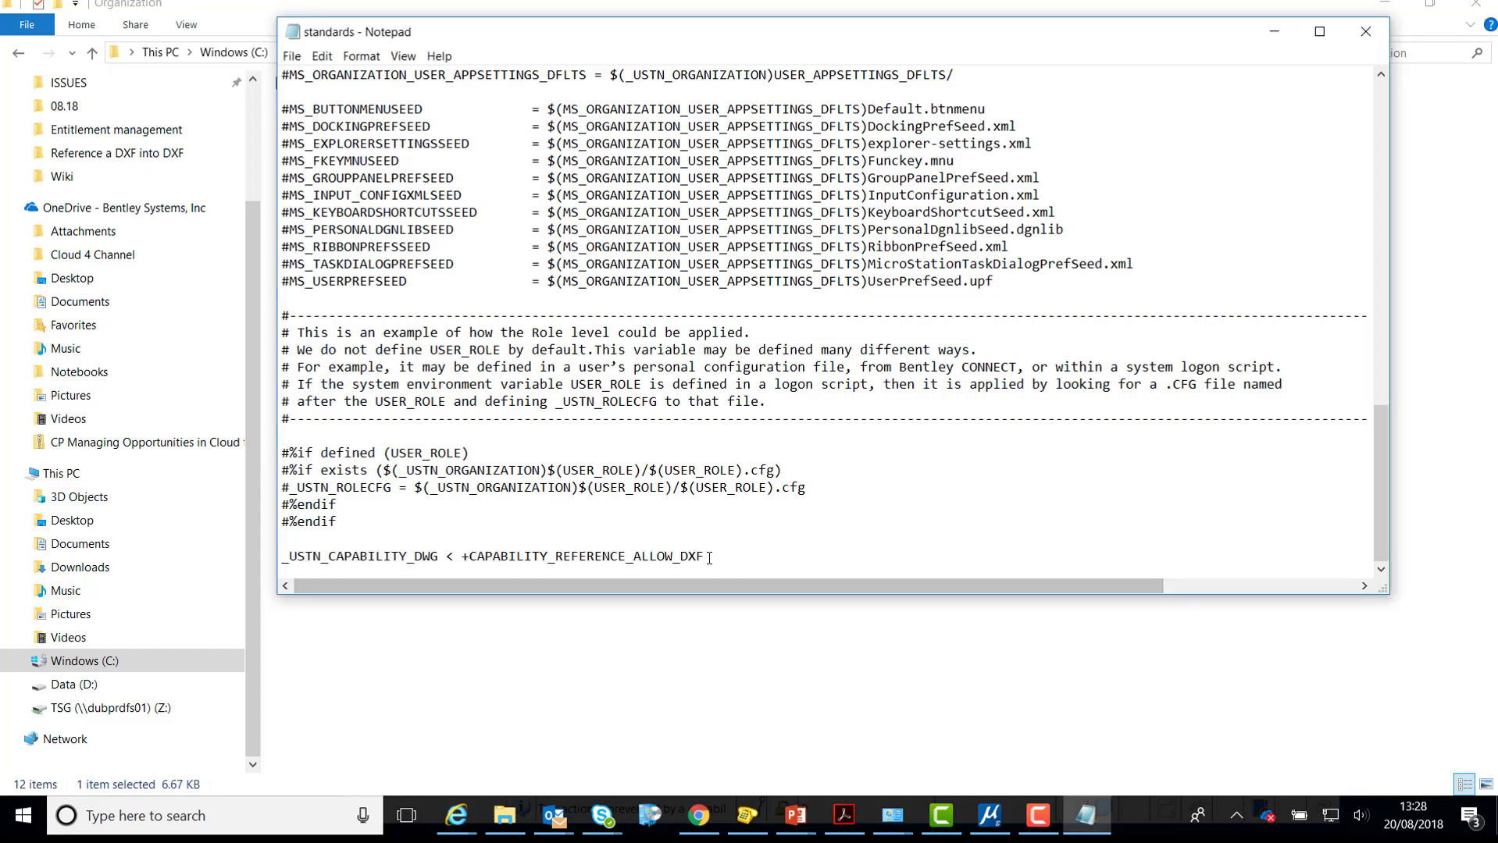
Step: Save the edited standards.cfg and close Notepad
mouse_move(706, 556)
left_mouse_down()
mouse_move(271, 578)
mouse_move(765, 569)
left_mouse_up()
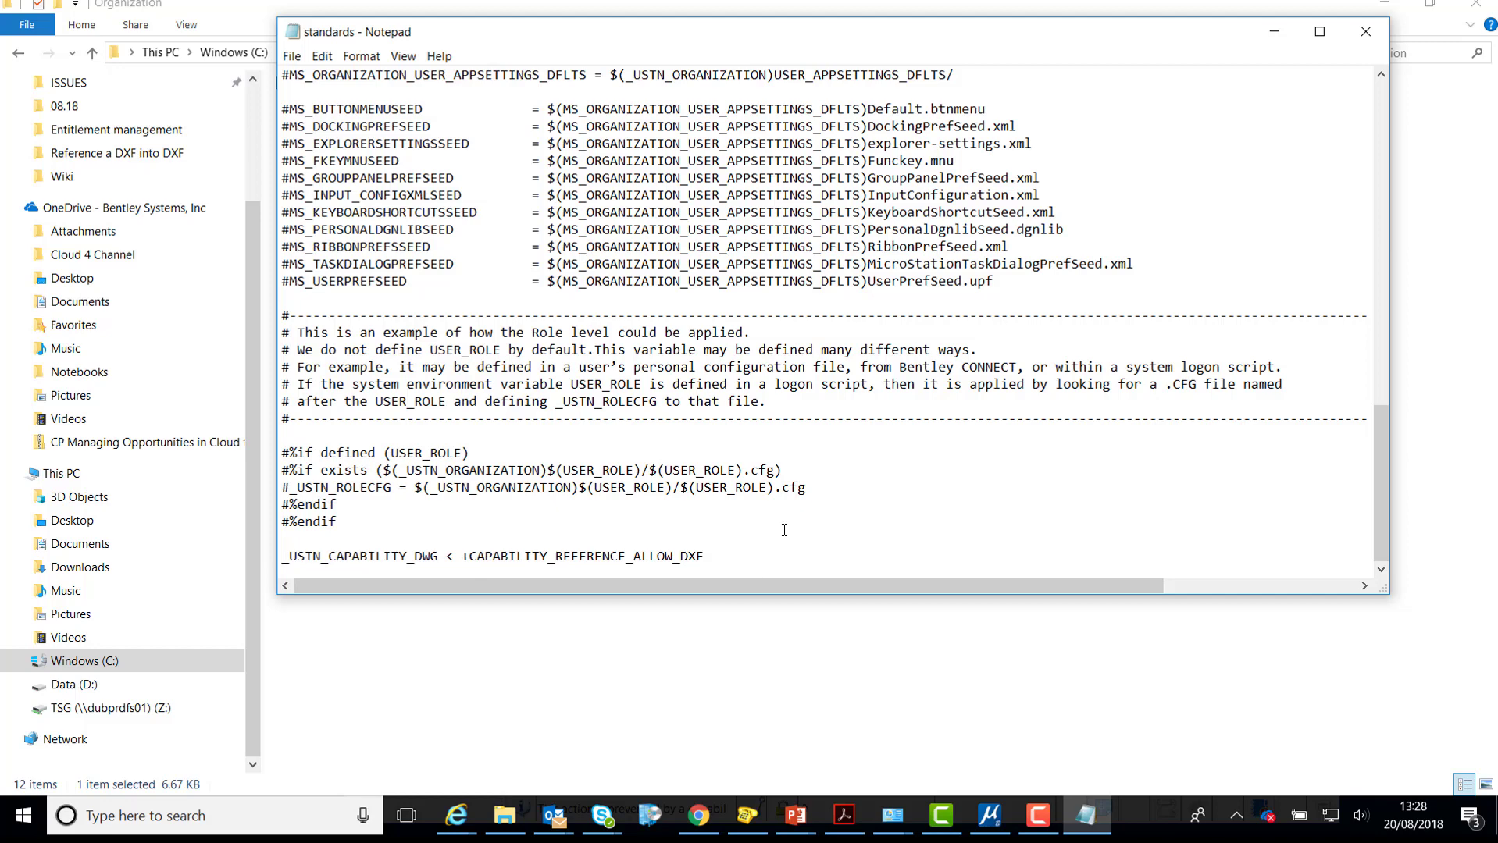
left_click(293, 58)
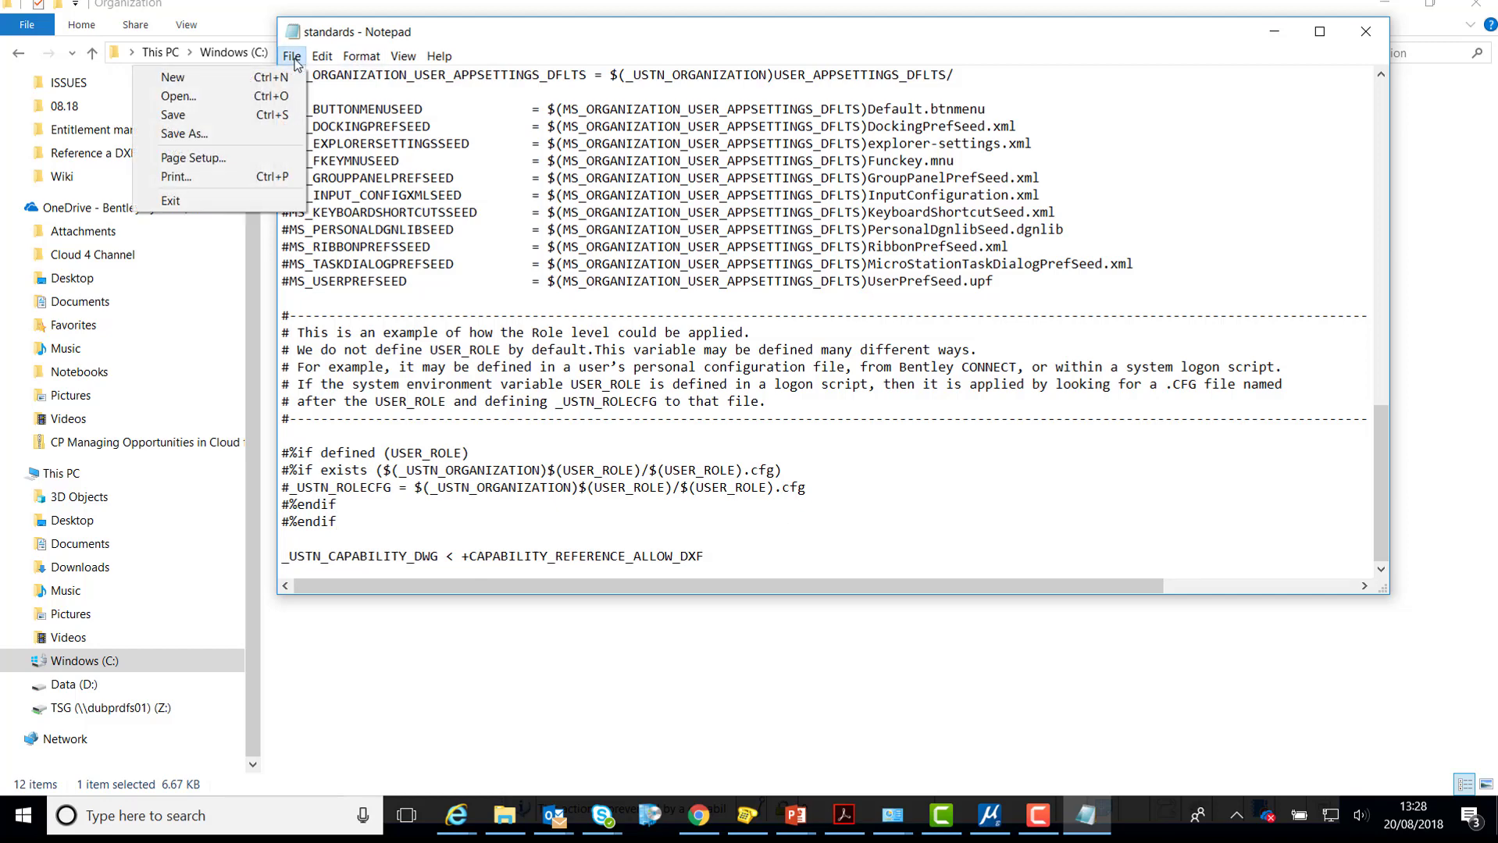
left_click(267, 119)
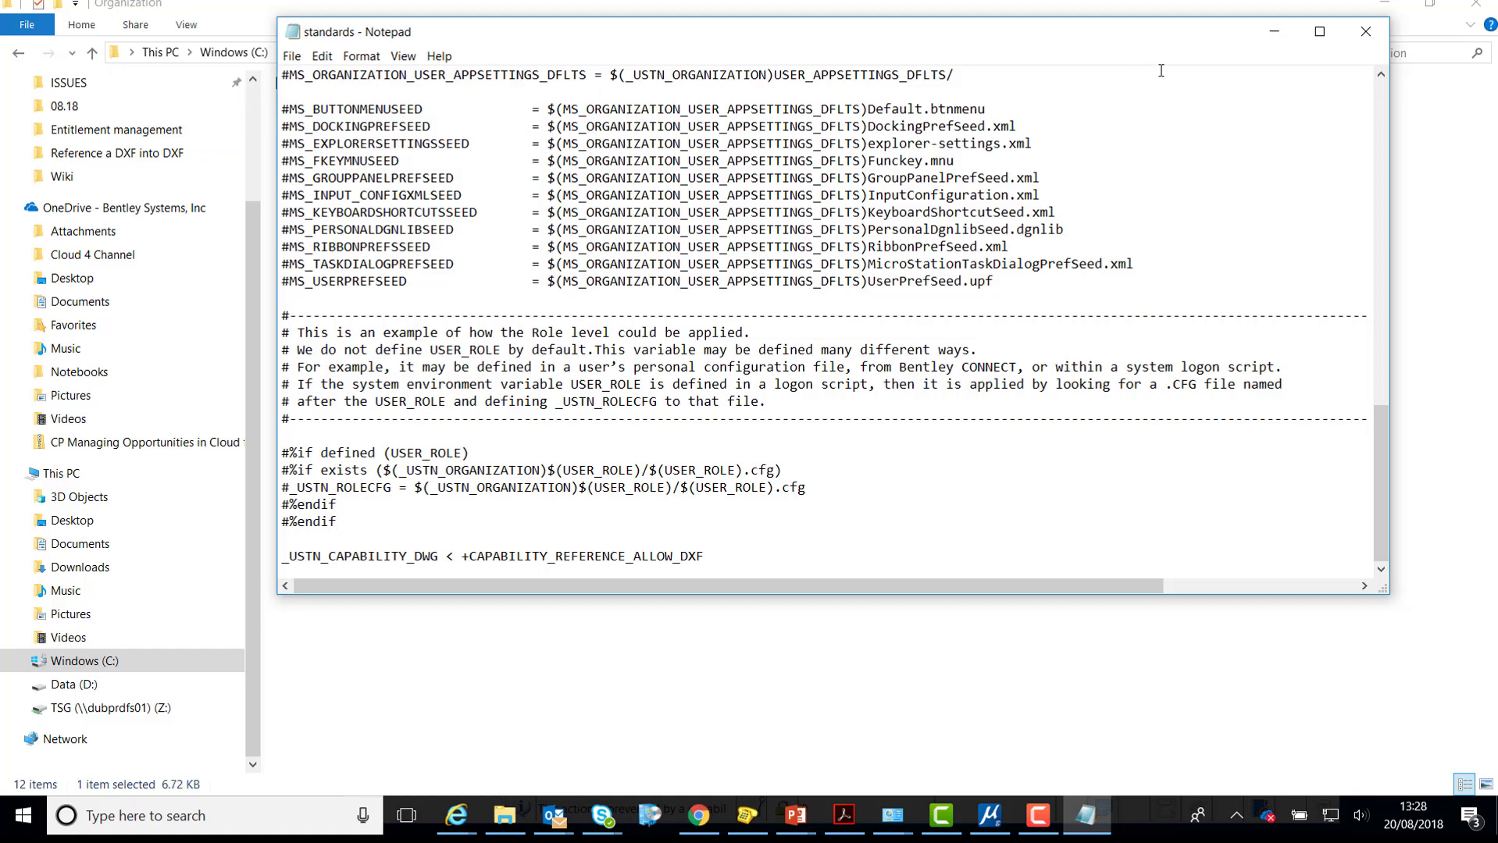
left_click(1363, 31)
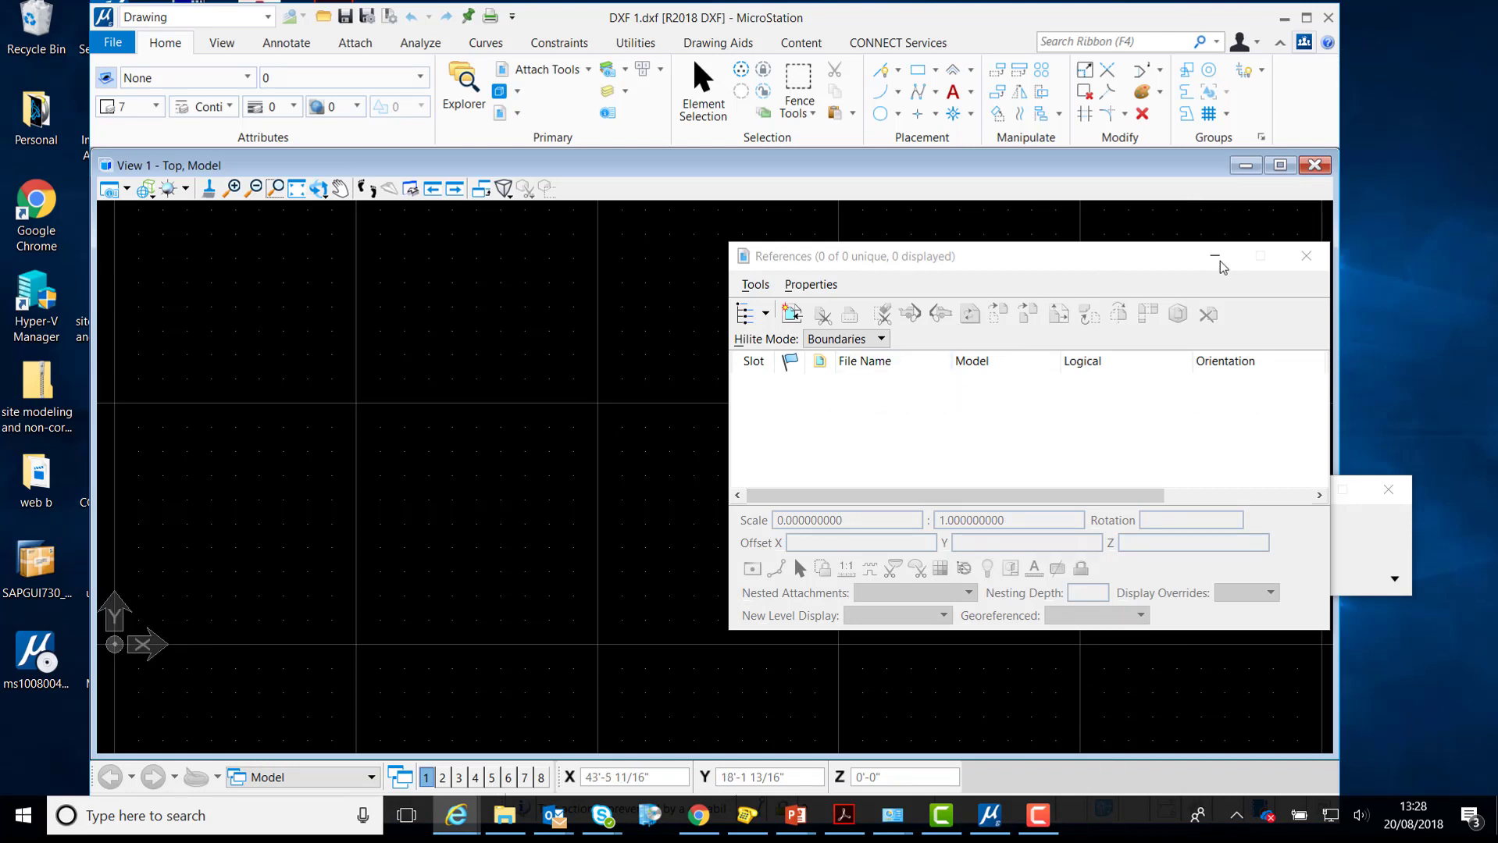
Step: Close MicroStation, relaunch MicroStation CONNECT from the Start menu, and skip the ProjectWise log in
left_click(1329, 20)
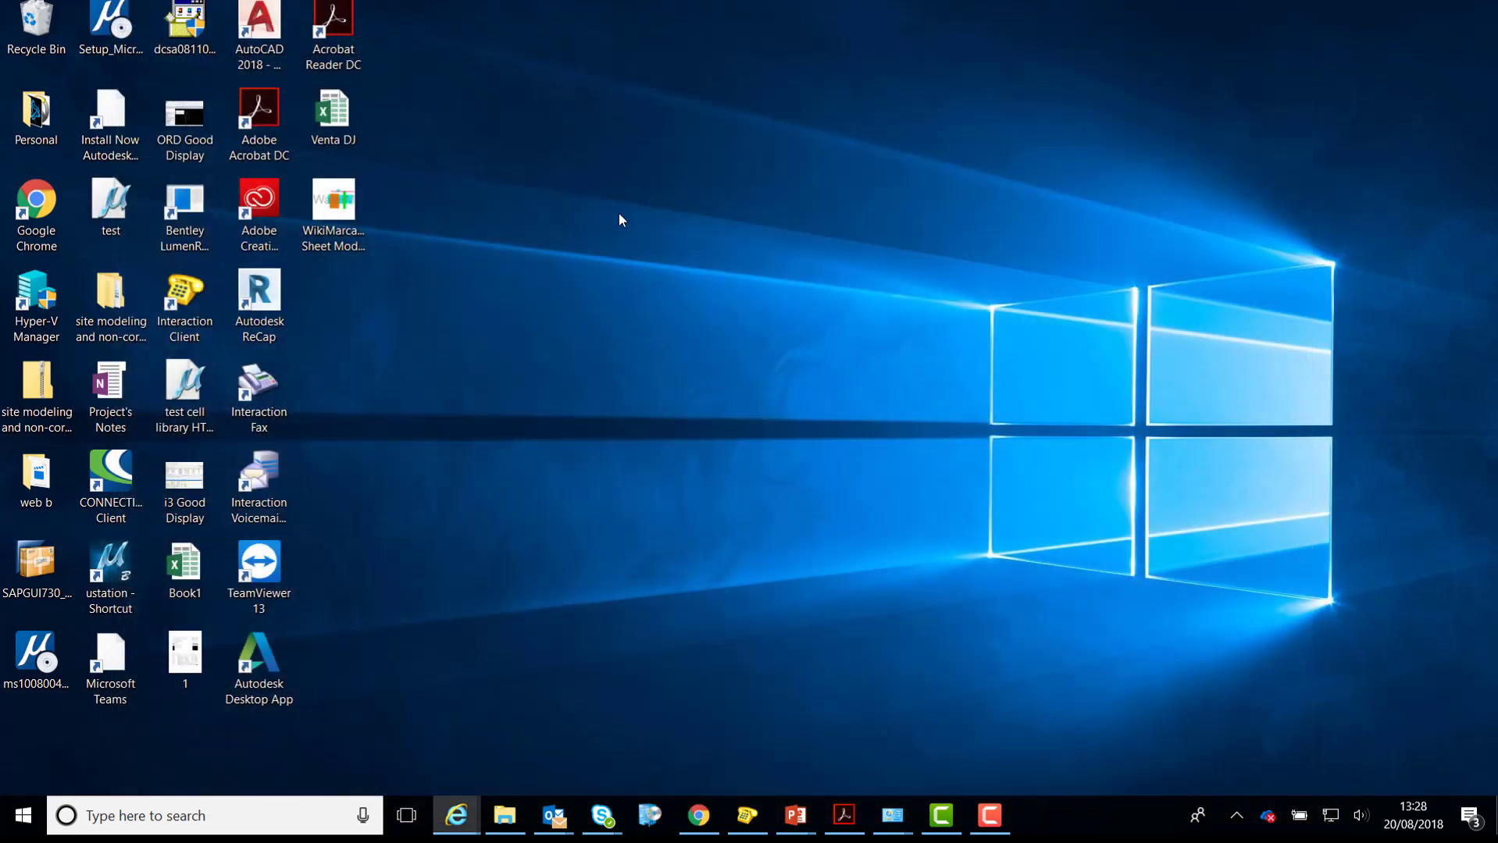
left_click(24, 815)
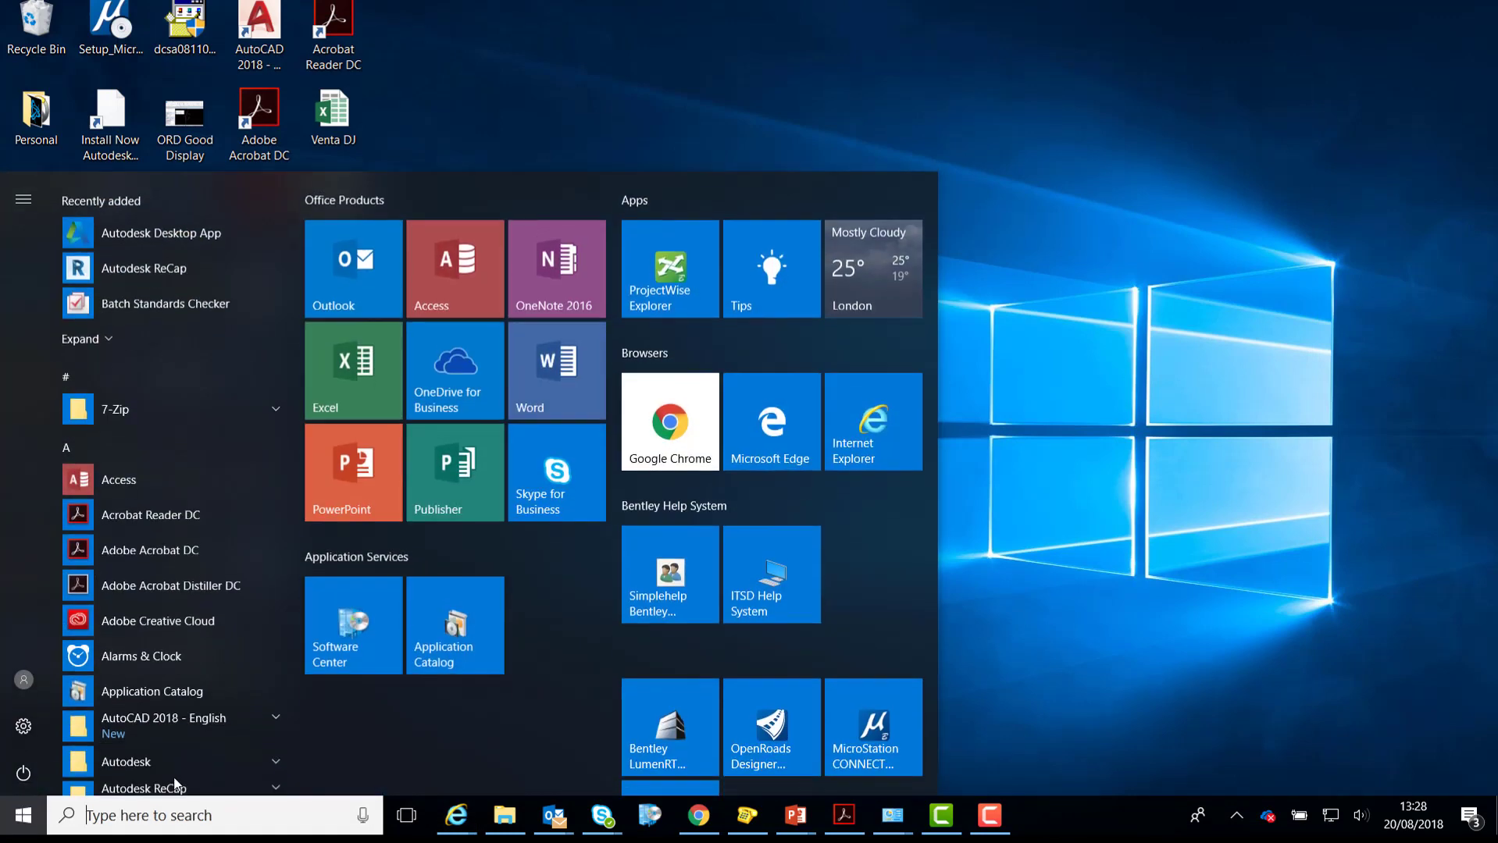
left_click(883, 736)
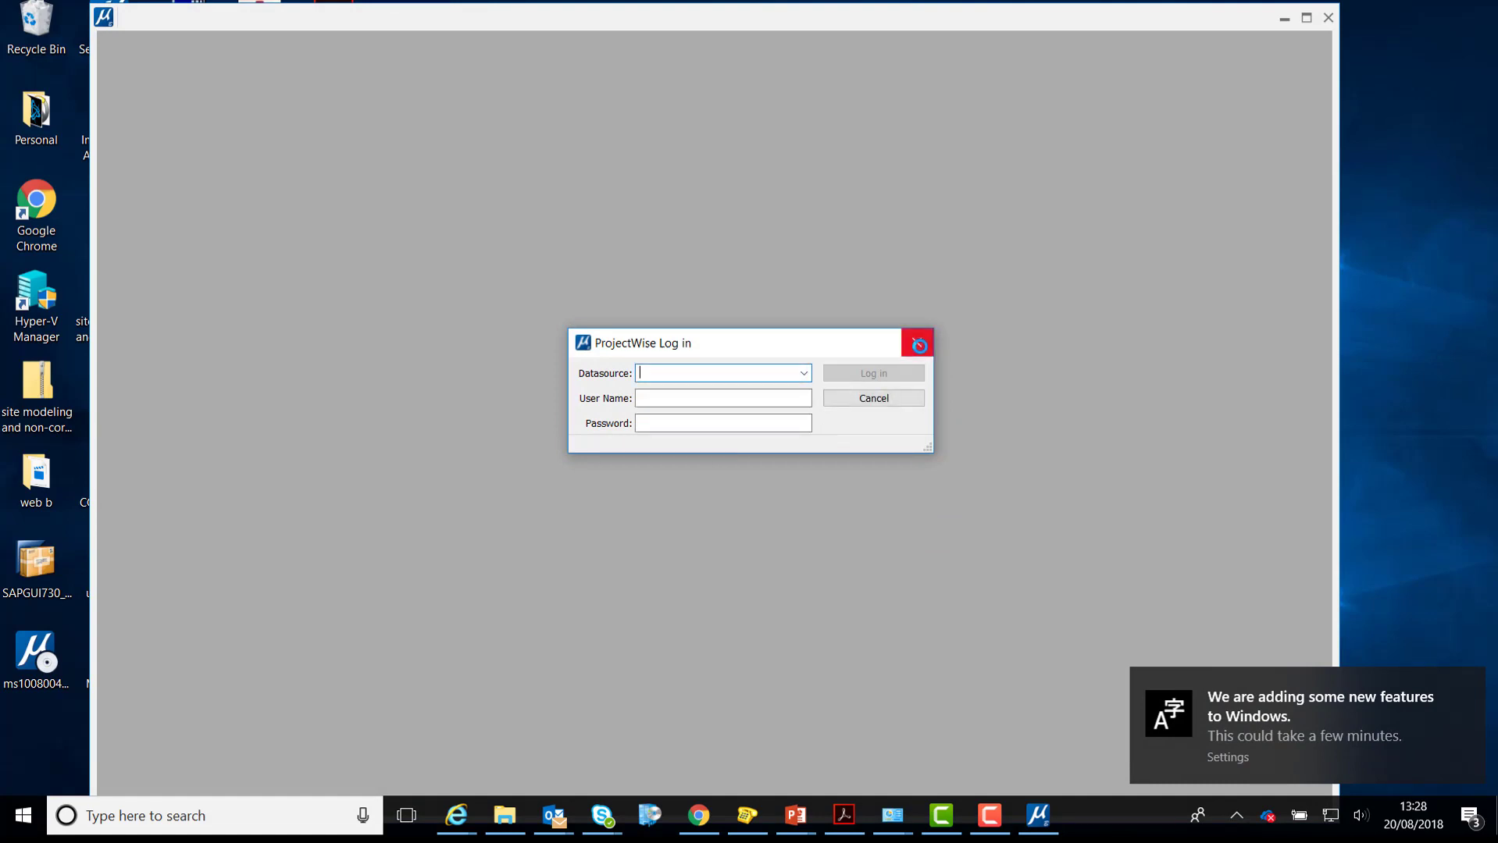
left_click(920, 345)
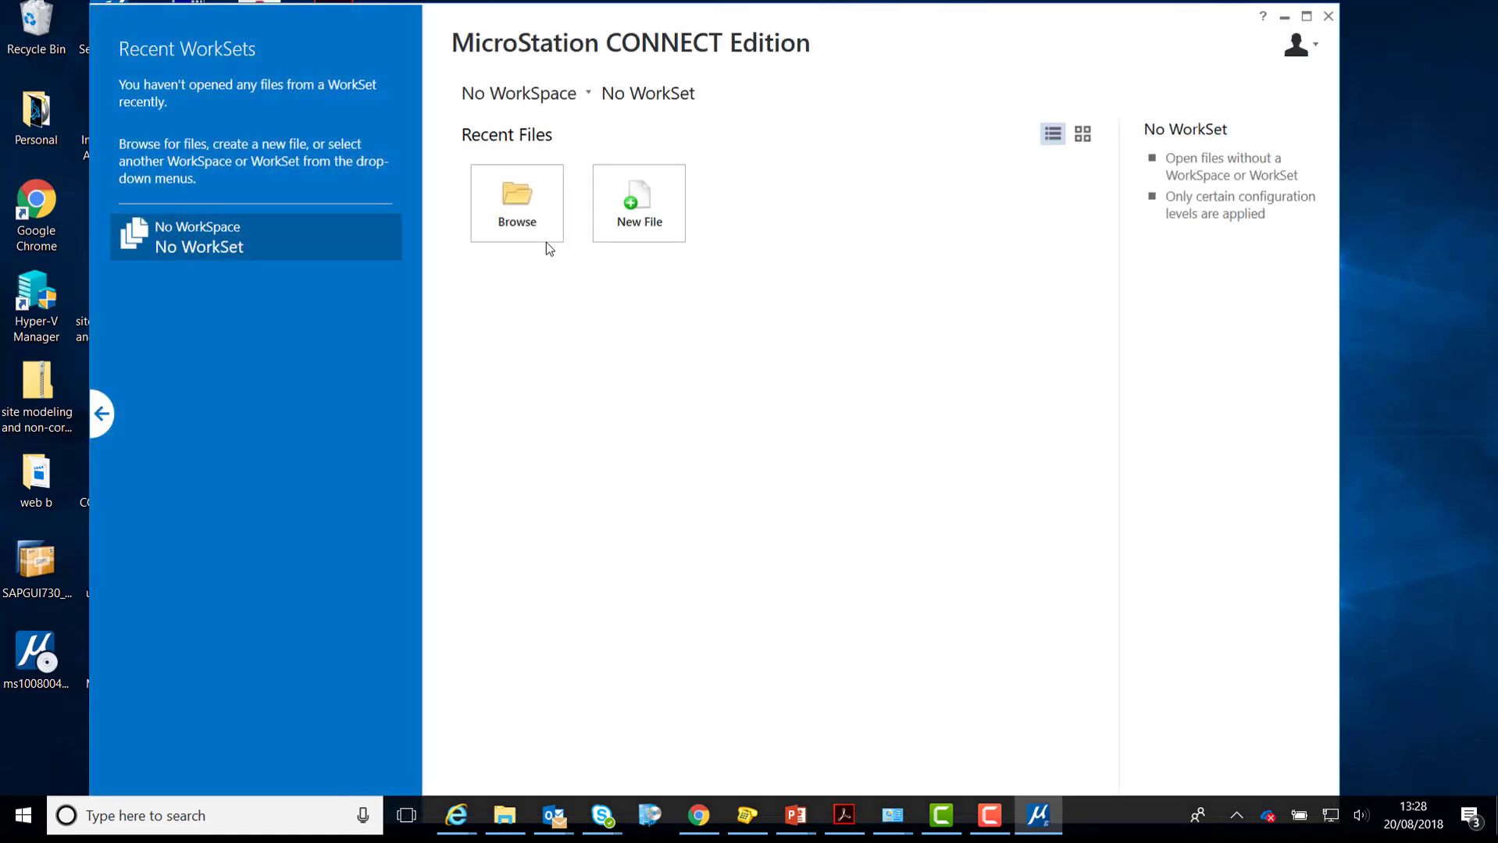
Step: Browse to DXF 1 and open it in the restarted MicroStation
left_click(529, 222)
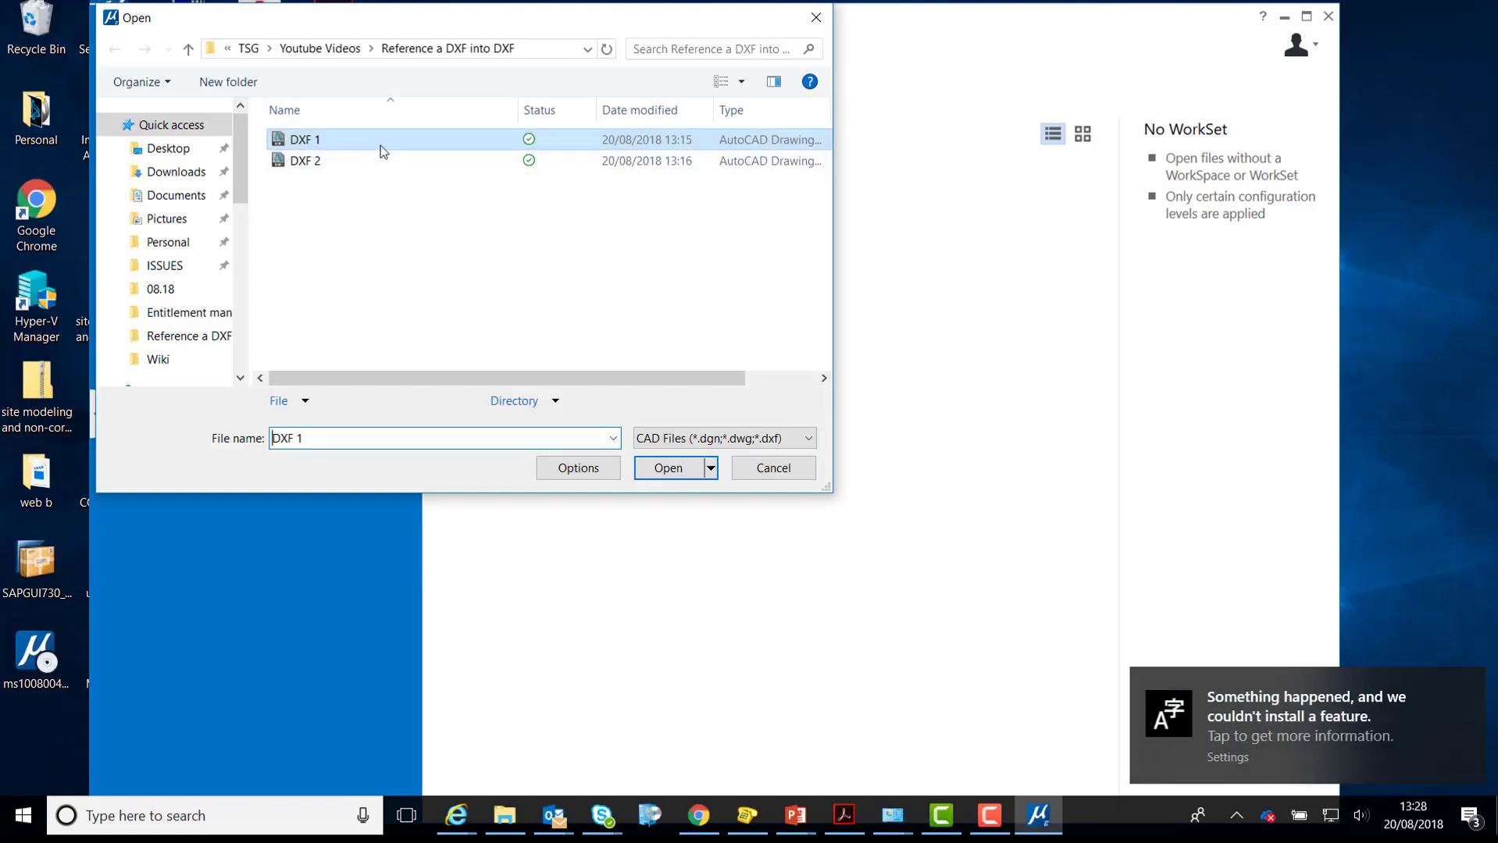
left_click(381, 145)
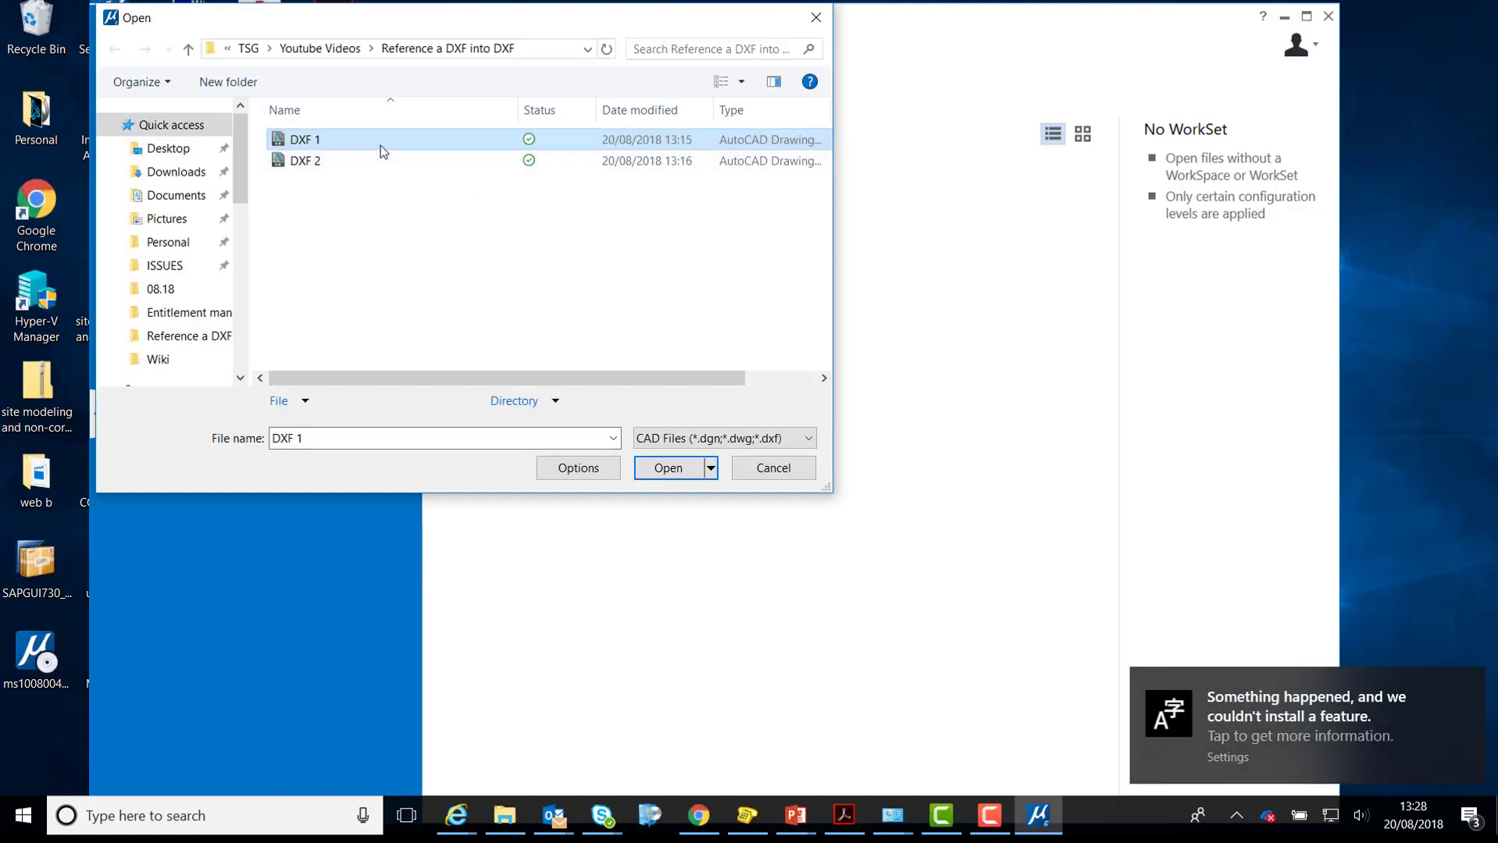
left_click(658, 475)
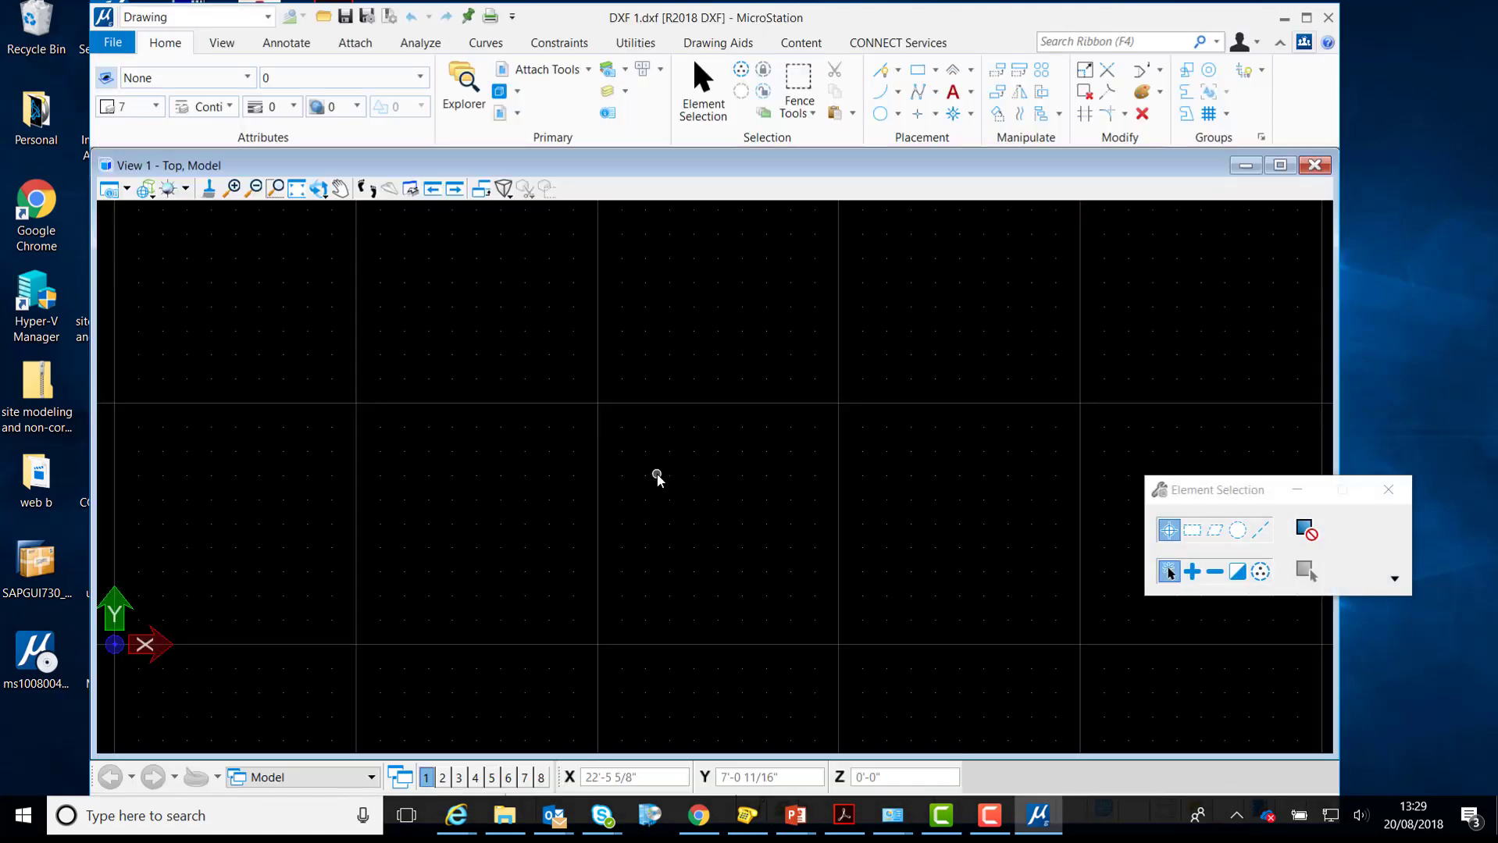
Step: Select DXF 2 through References > Tools > Attach and confirm it for attachment
left_click(529, 79)
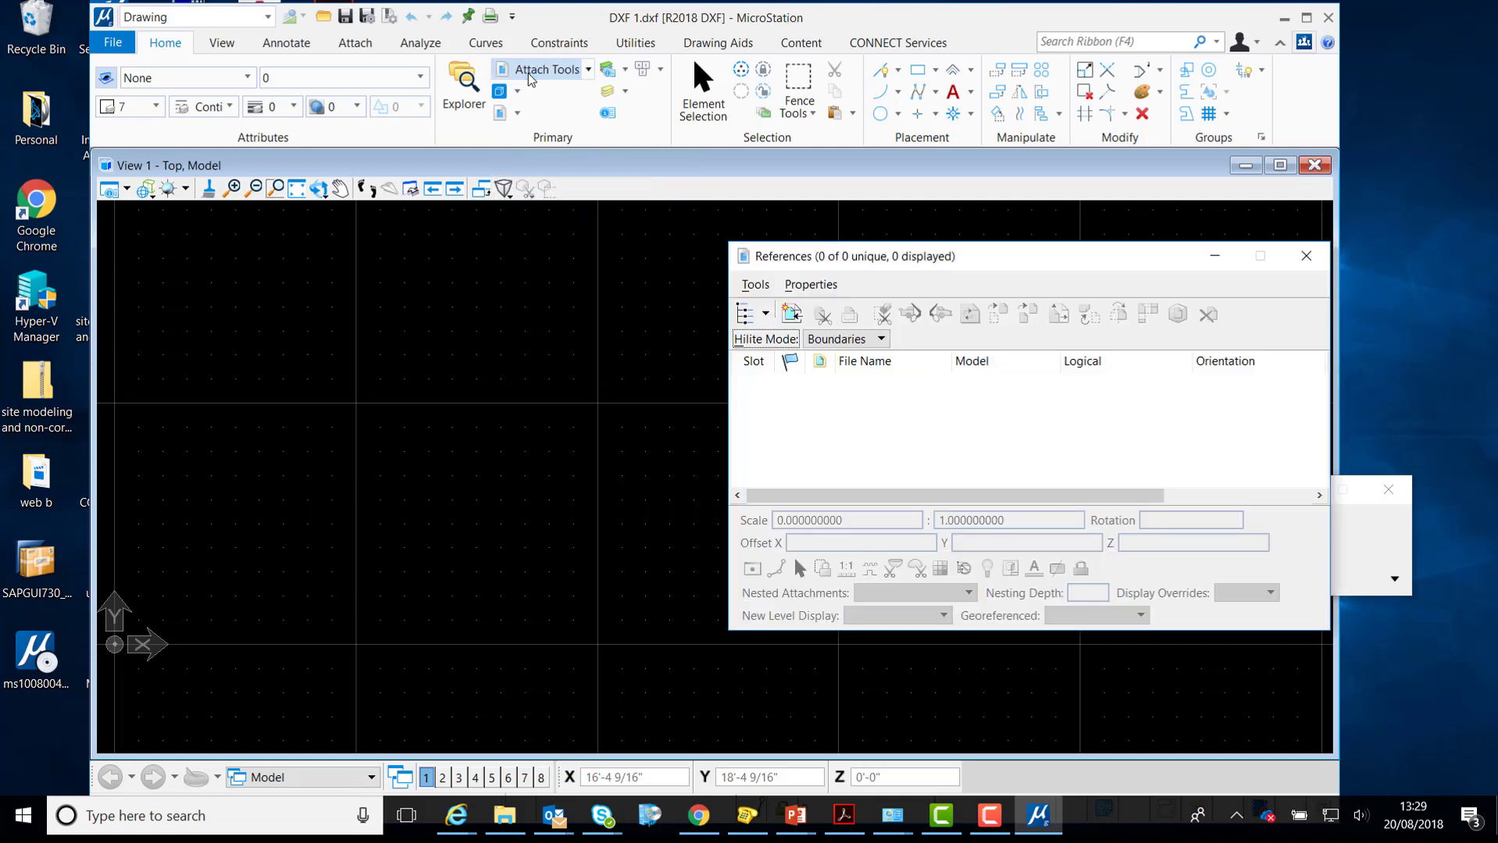
left_click(749, 284)
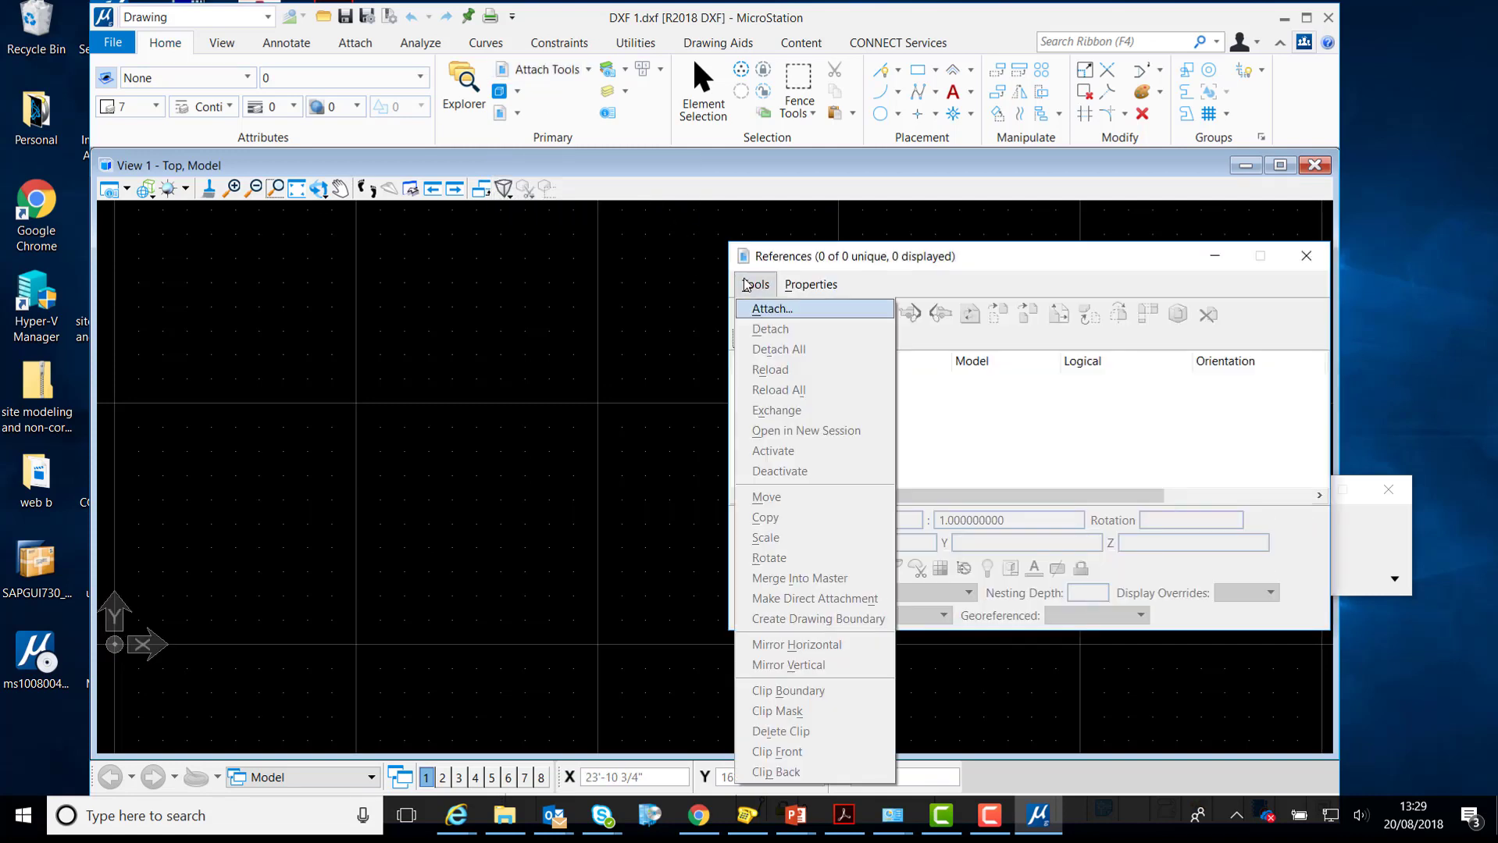
left_click(758, 311)
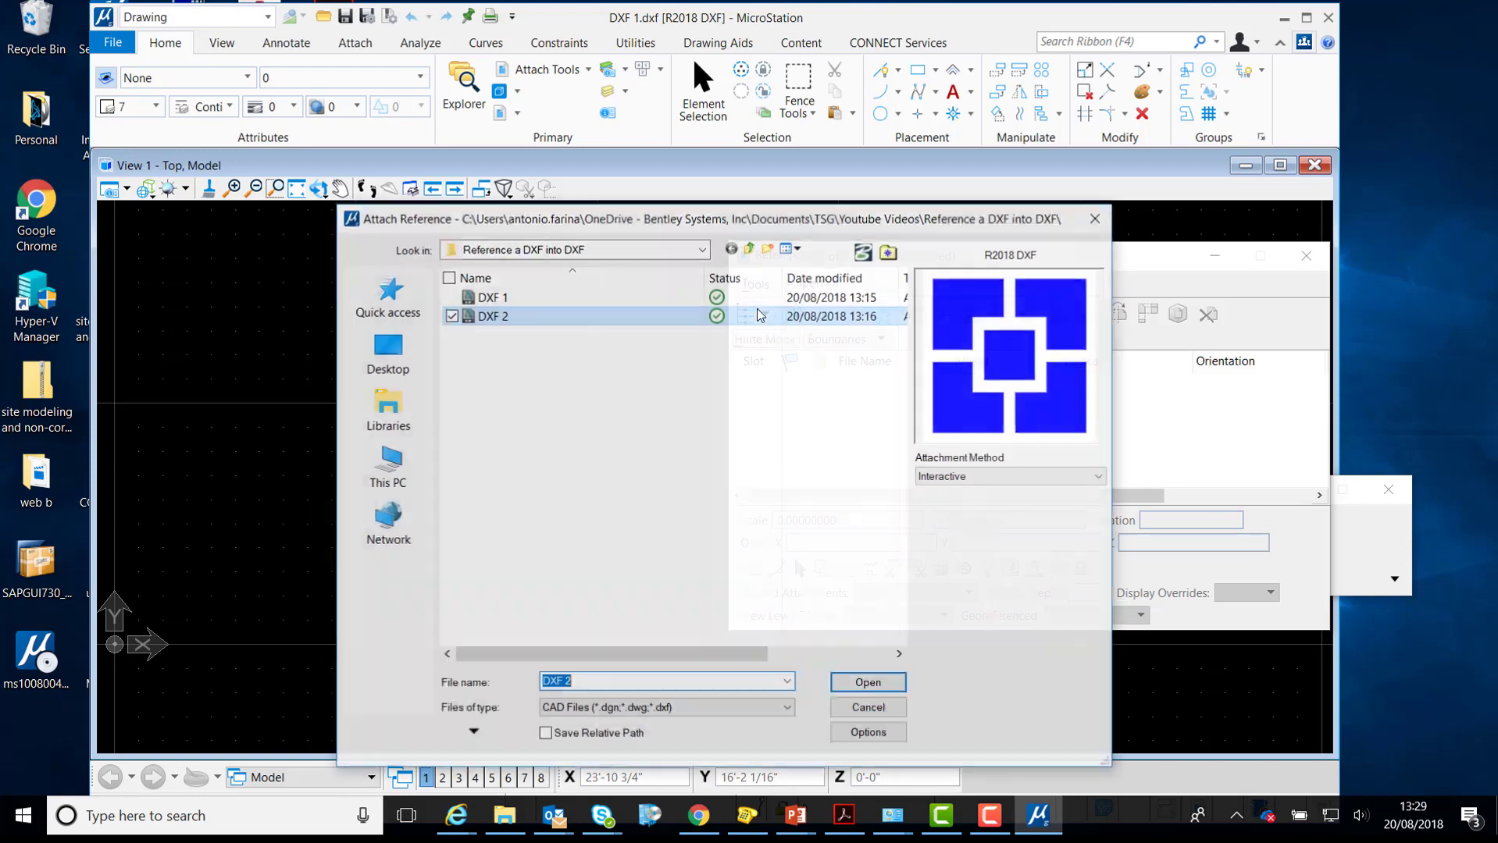
left_click(510, 321)
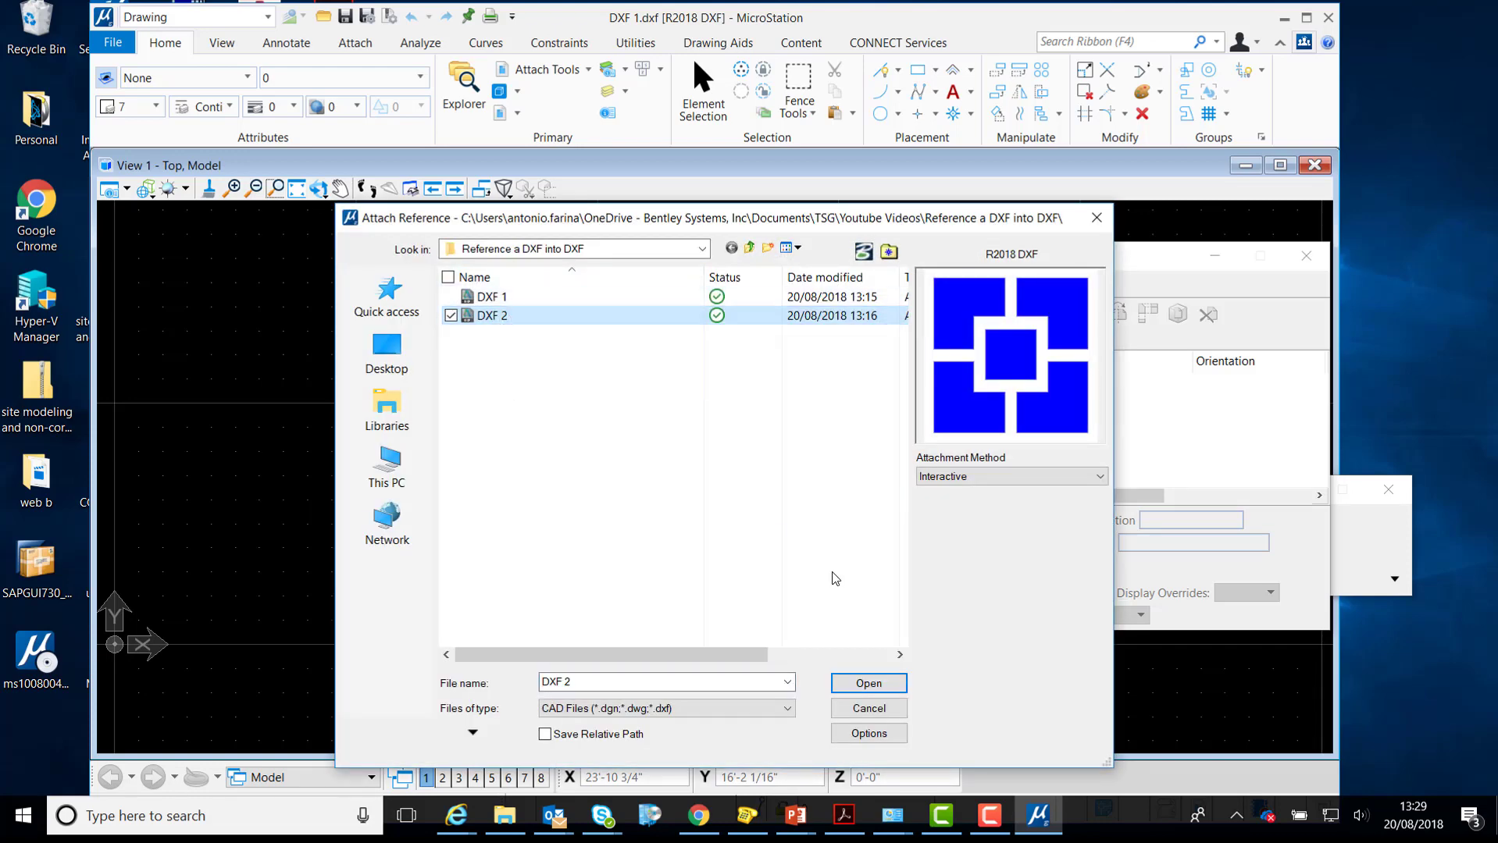
left_click(885, 685)
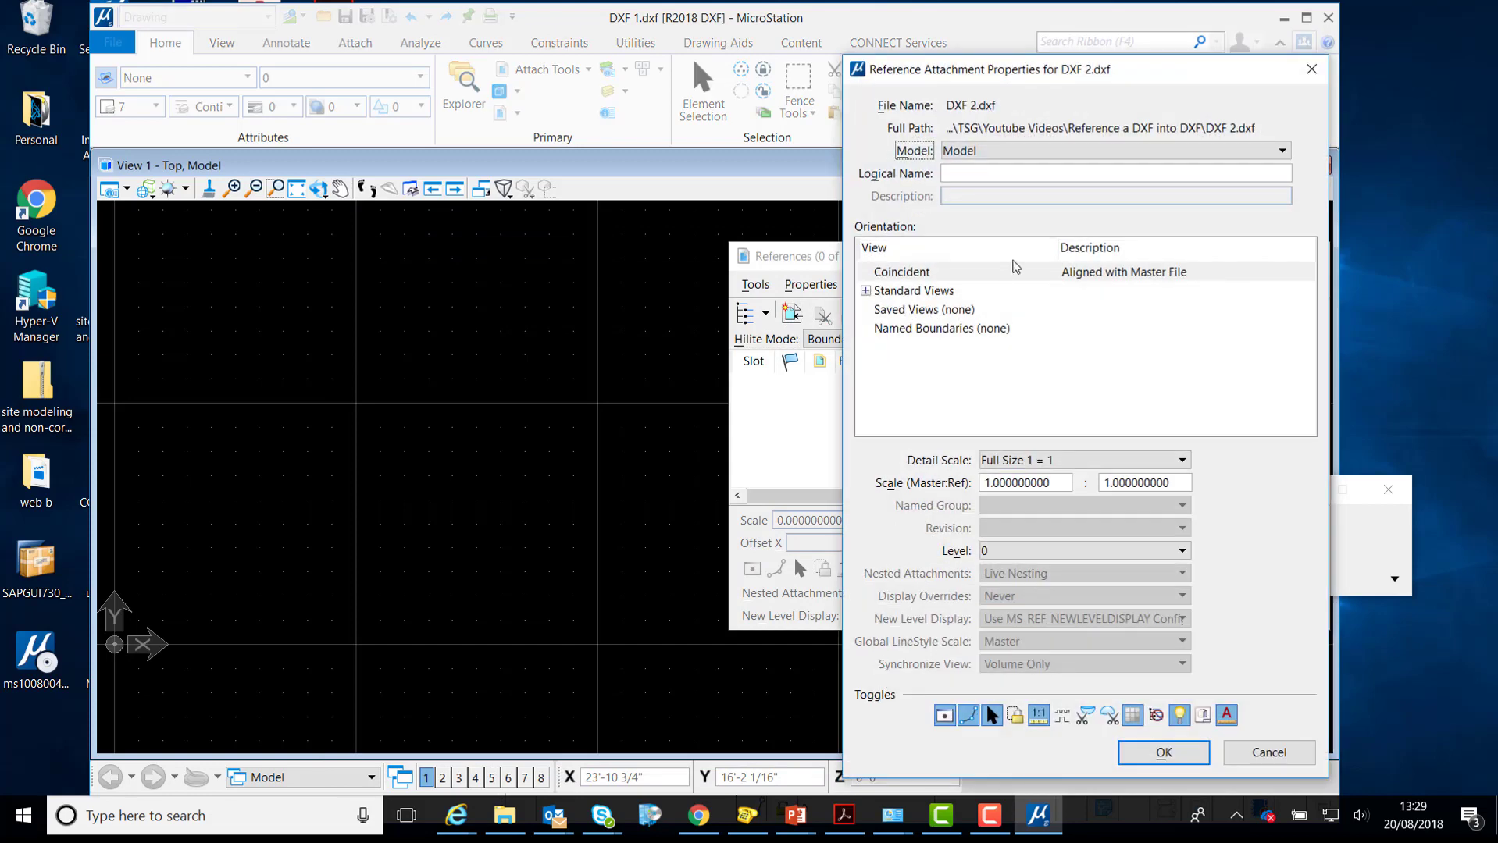